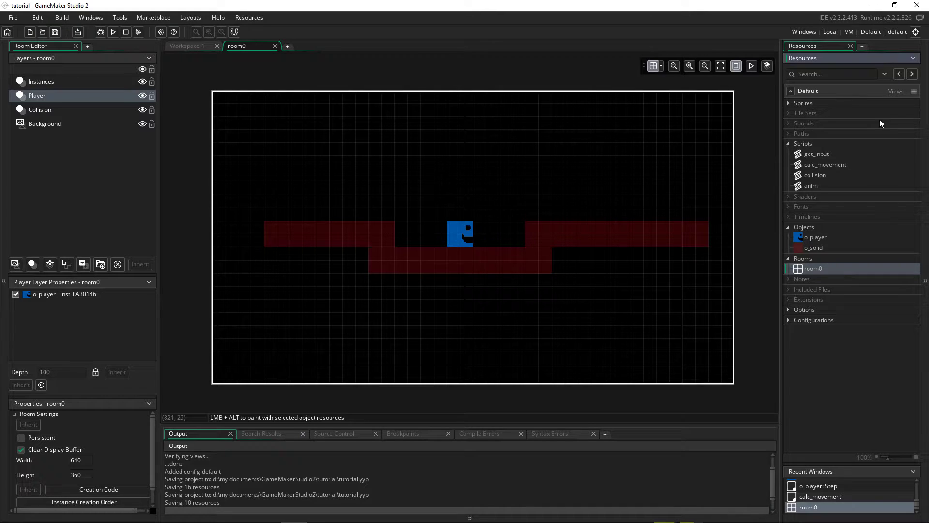
# Create a new object named o_game in the Objects group.
pyautogui.rightClick(810, 226)
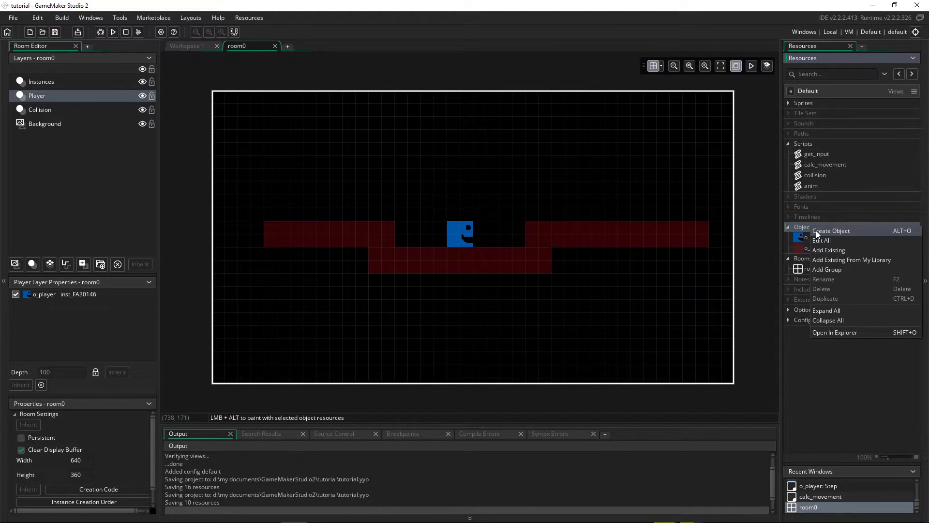
pyautogui.click(816, 230)
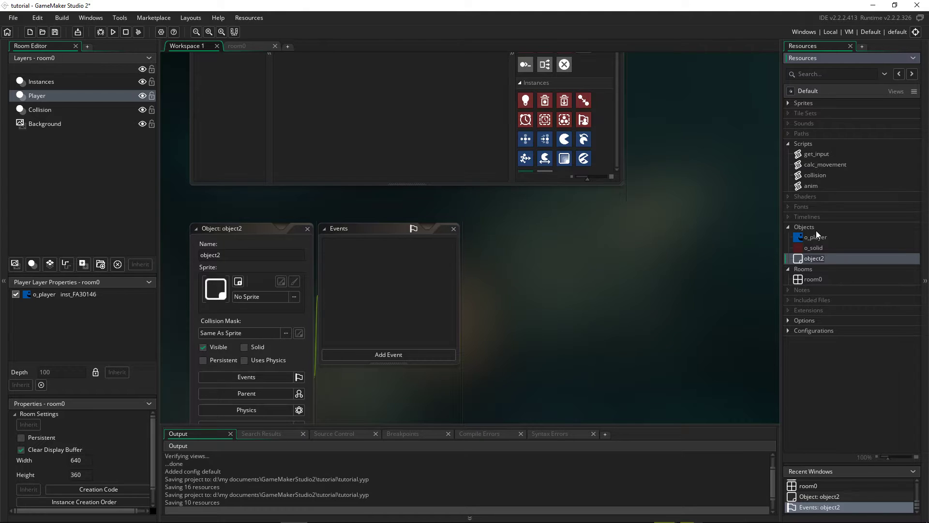
pyautogui.write('o_game')
pyautogui.press('Return')
# Open room0 and place an o_game instance on its Instances layer.
pyautogui.click(808, 279)
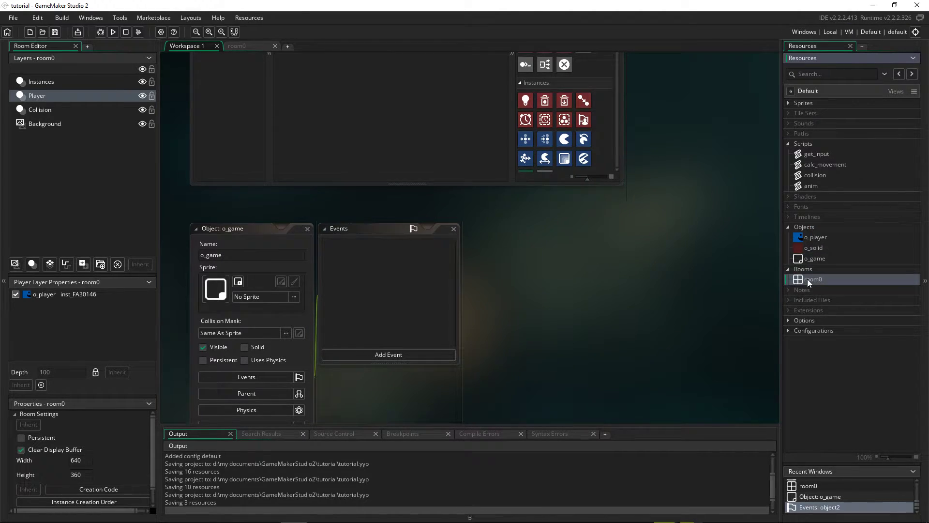
pyautogui.doubleClick(808, 278)
pyautogui.click(807, 259)
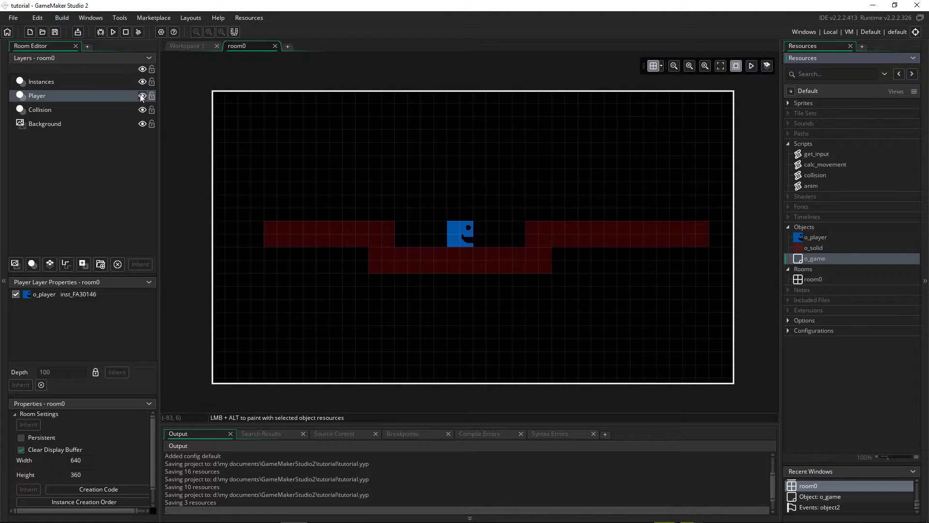
pyautogui.click(64, 81)
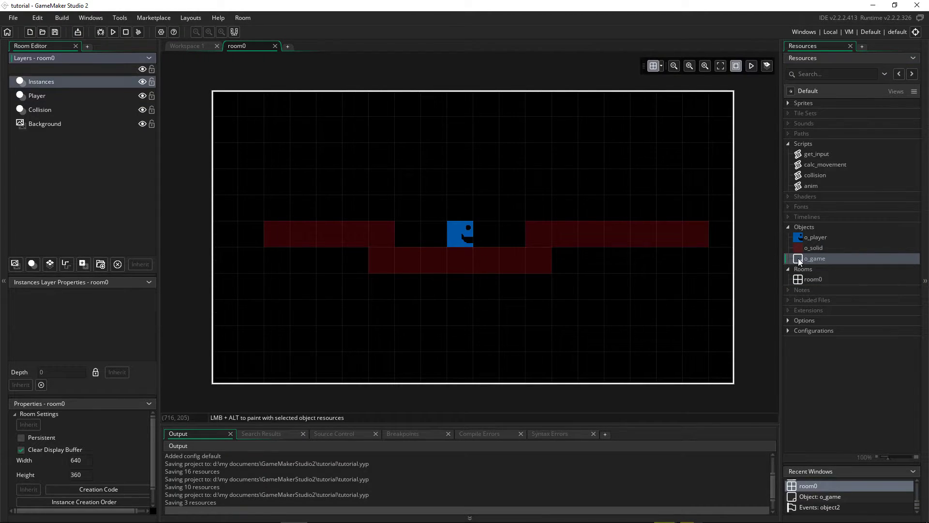
pyautogui.moveTo(798, 258); pyautogui.dragTo(236, 86)
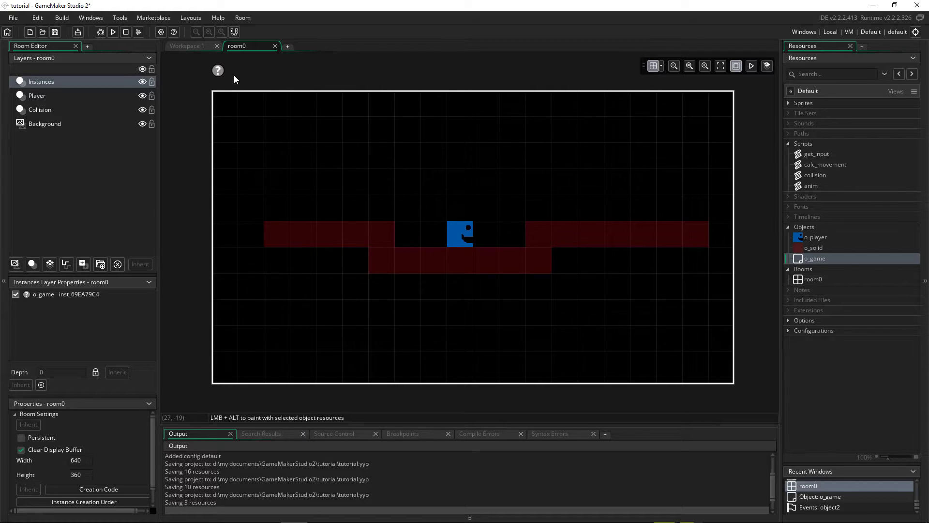
# Add a global.grav variable definition to o_game with default value 0.3.
pyautogui.doubleClick(817, 259)
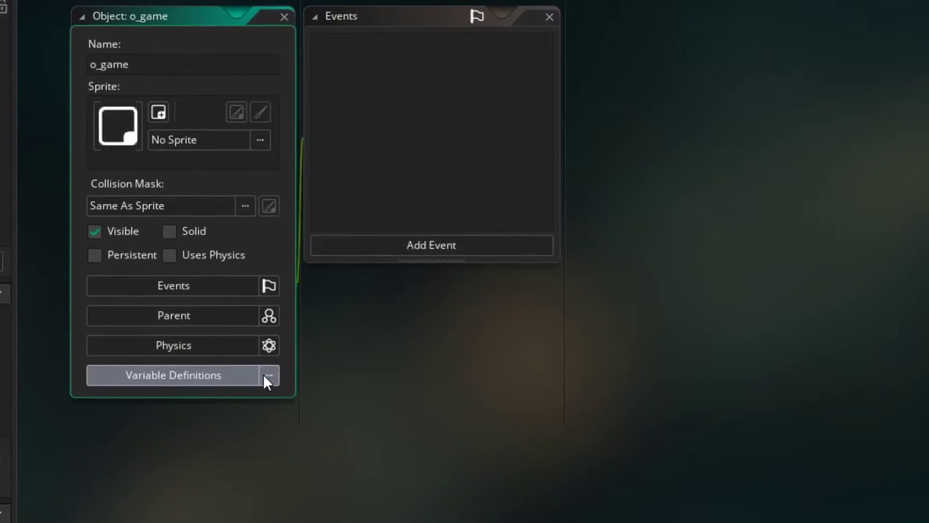
pyautogui.click(298, 327)
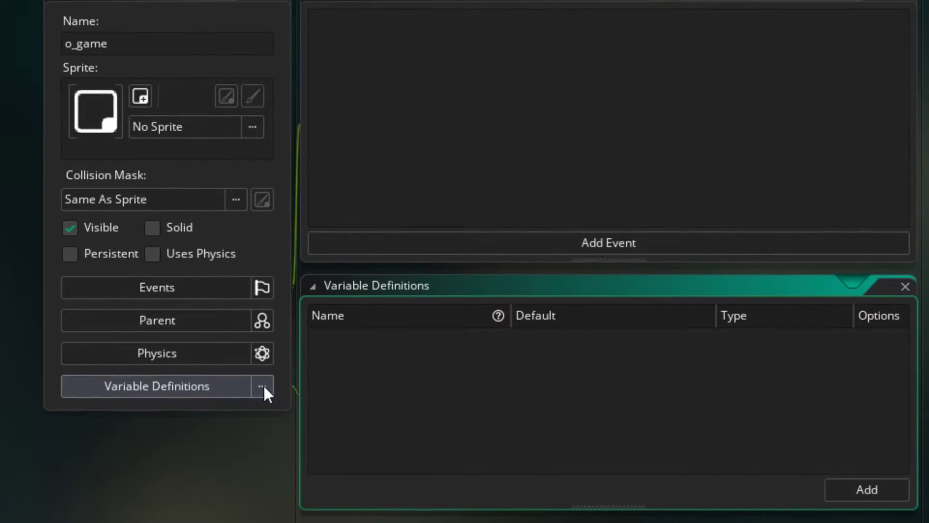
pyautogui.click(895, 490)
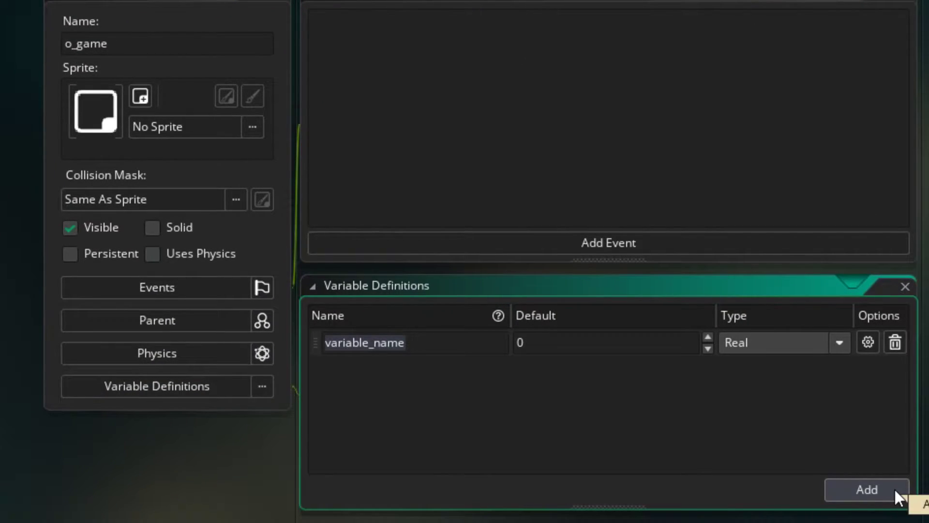
pyautogui.write('g')
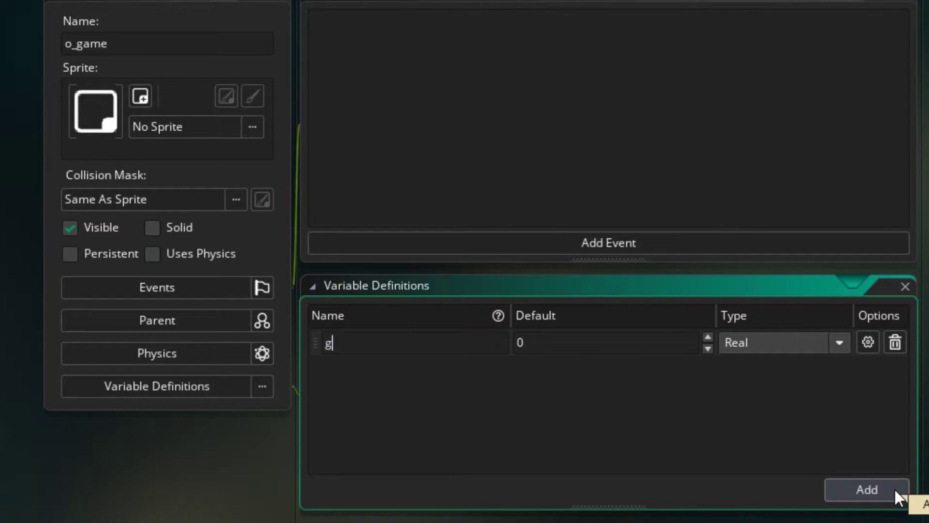
pyautogui.write('lobal.gr')
pyautogui.write('av')
pyautogui.doubleClick(336, 342)
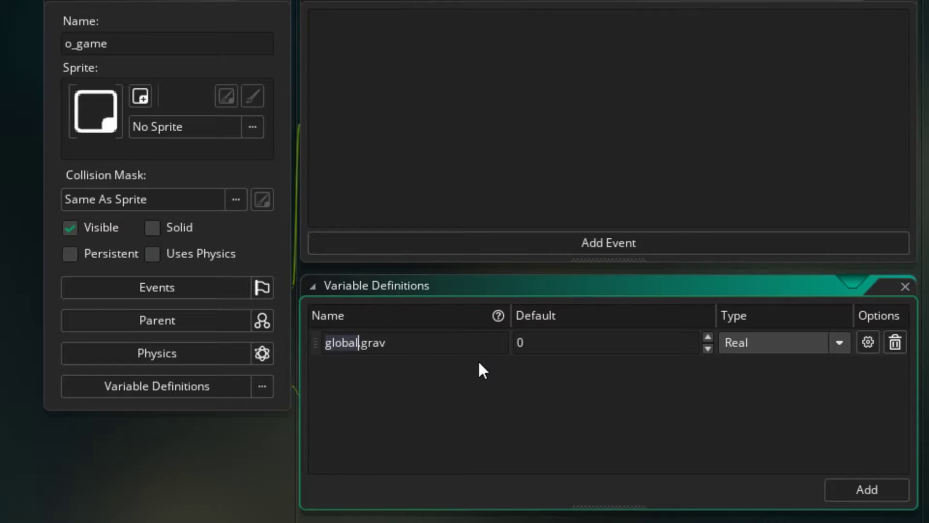
pyautogui.click(513, 349)
pyautogui.write('0.')
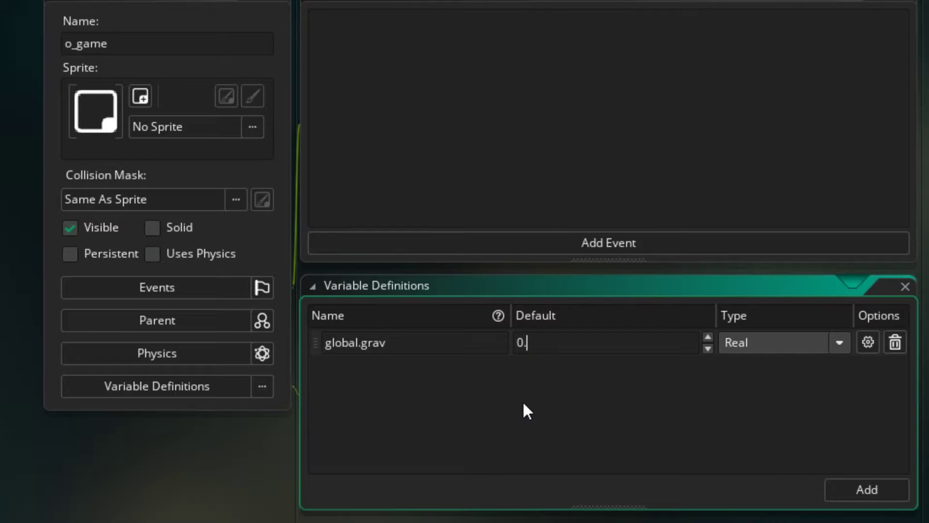
pyautogui.write('3')
pyautogui.hscroll(5, 513, 410)
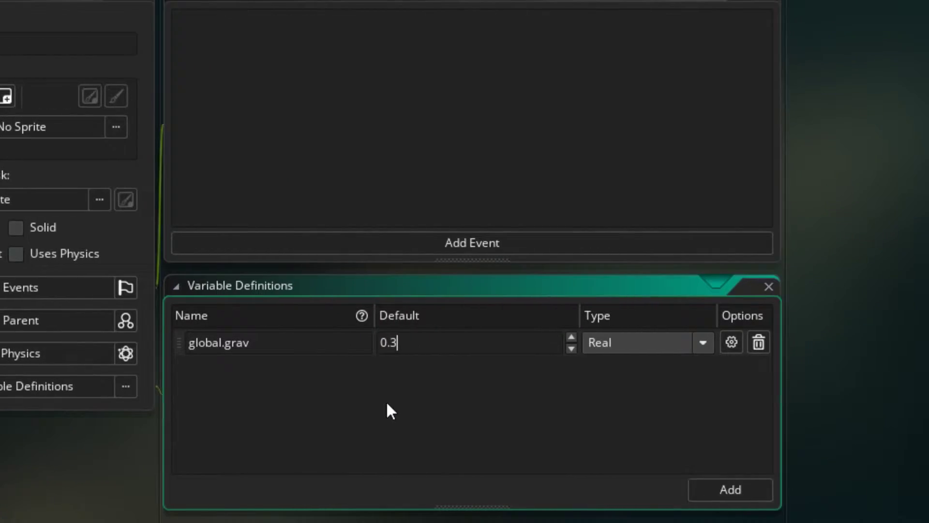
# Add a vsp variable definition with default 0 to o_player.
pyautogui.doubleClick(783, 208)
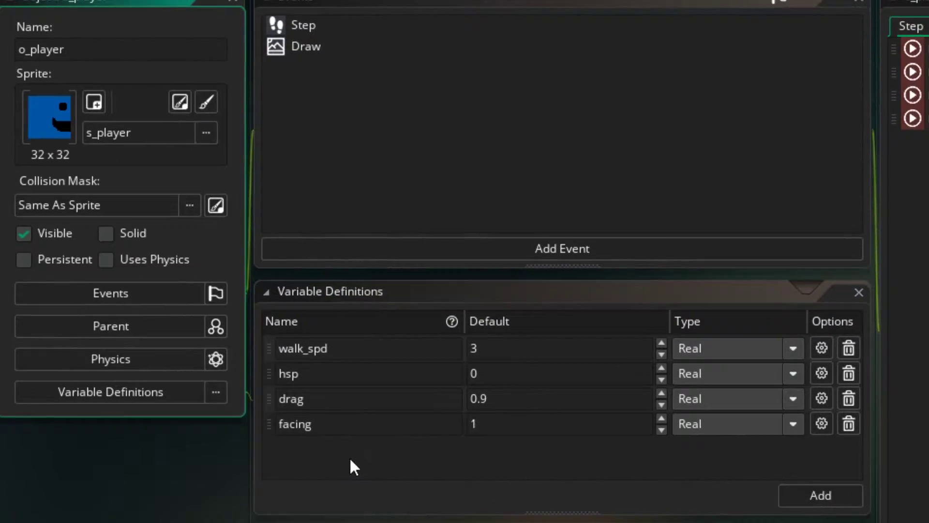
pyautogui.click(814, 496)
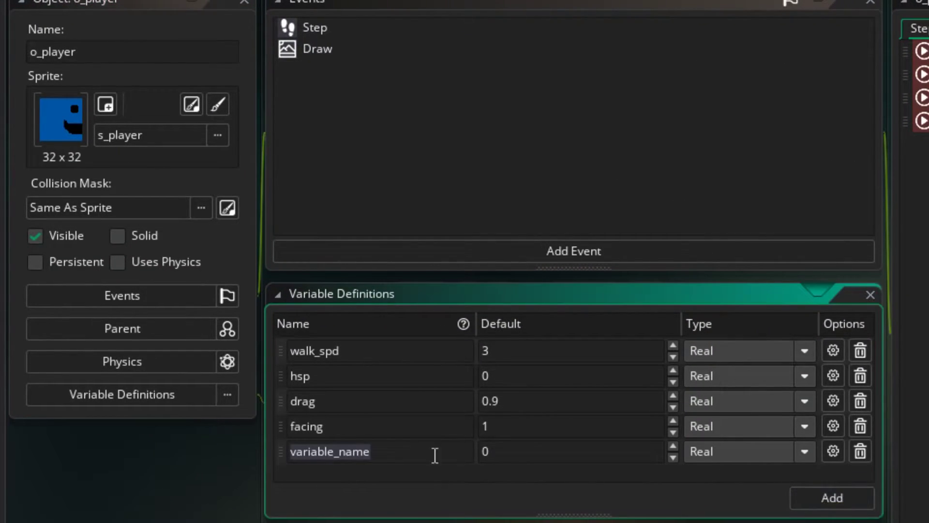
pyautogui.write('vsp')
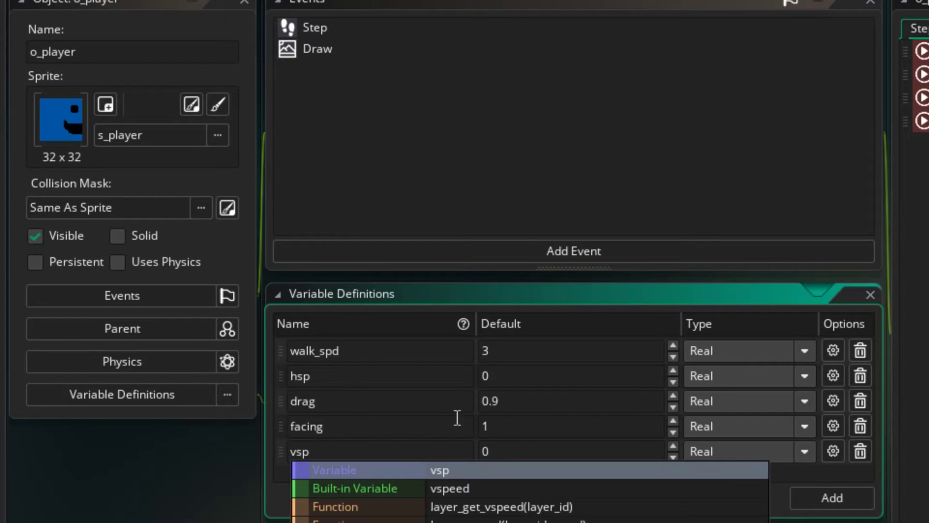
pyautogui.click(513, 453)
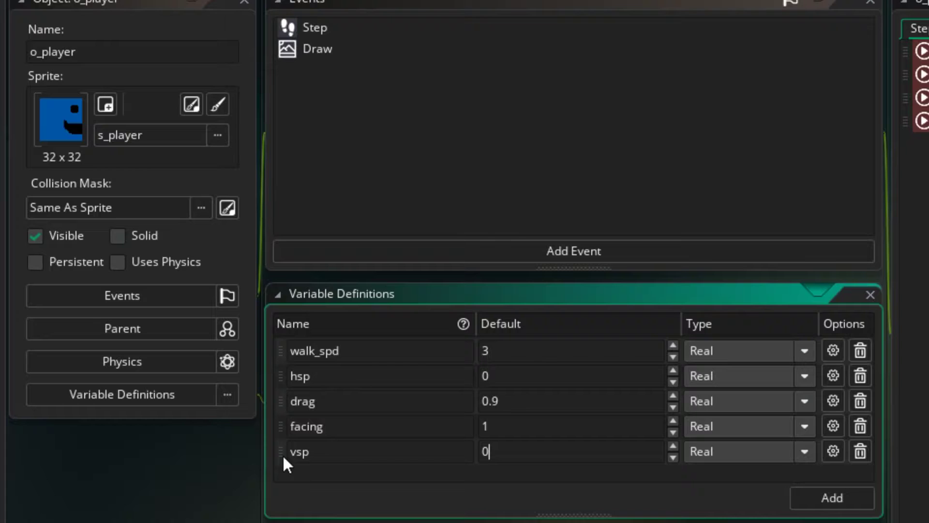
pyautogui.moveTo(281, 451); pyautogui.dragTo(287, 392)
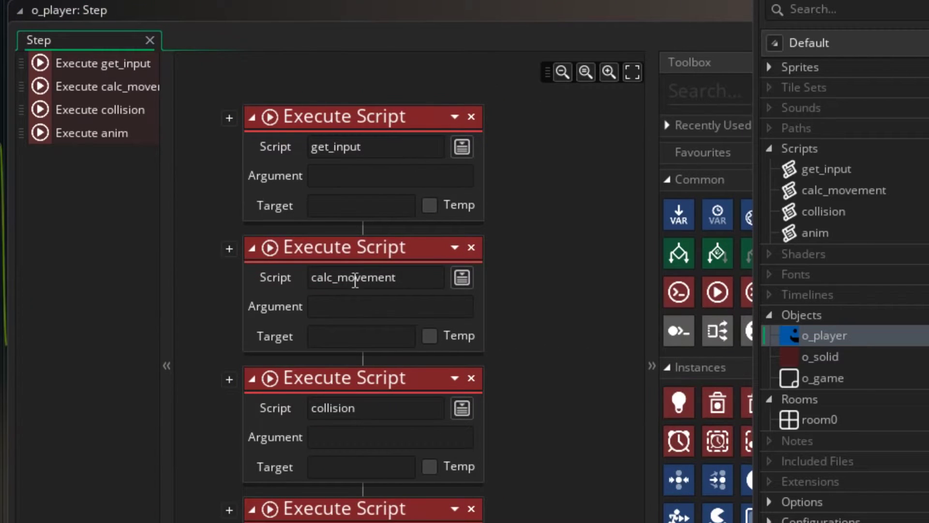
# Insert a relative vsp += global.grav assignment above the hsp drag block in calc_movement.
pyautogui.doubleClick(830, 190)
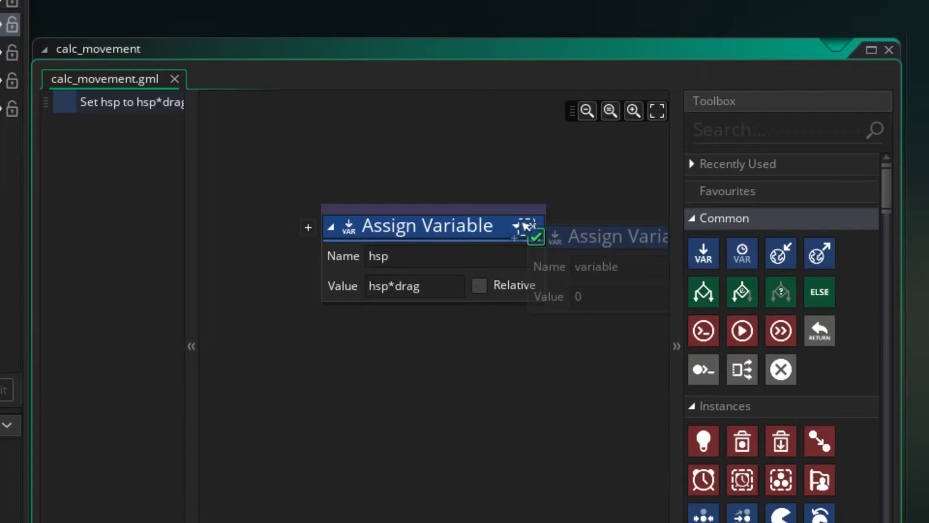
pyautogui.moveTo(708, 261); pyautogui.dragTo(436, 254)
pyautogui.doubleClick(400, 255)
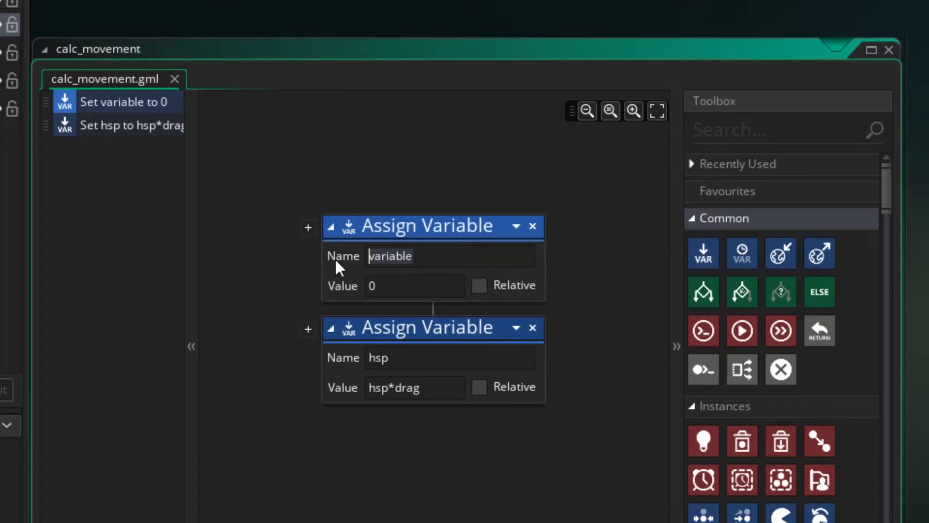
pyautogui.write('vsp')
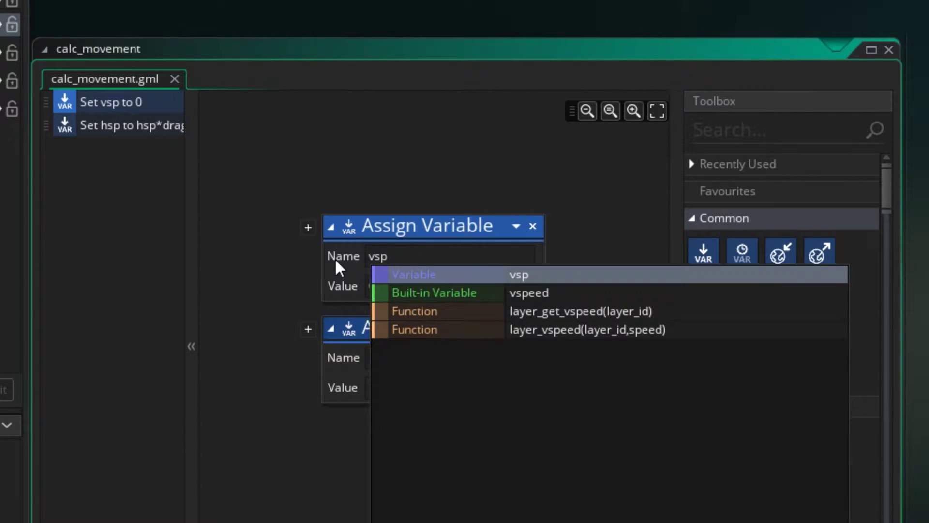
pyautogui.press('Tab')
pyautogui.write('global')
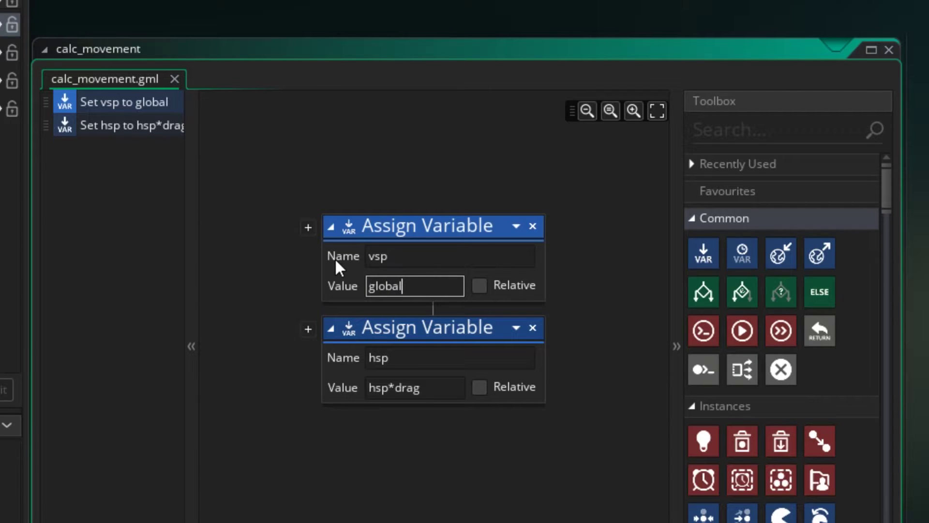
pyautogui.write('.grav')
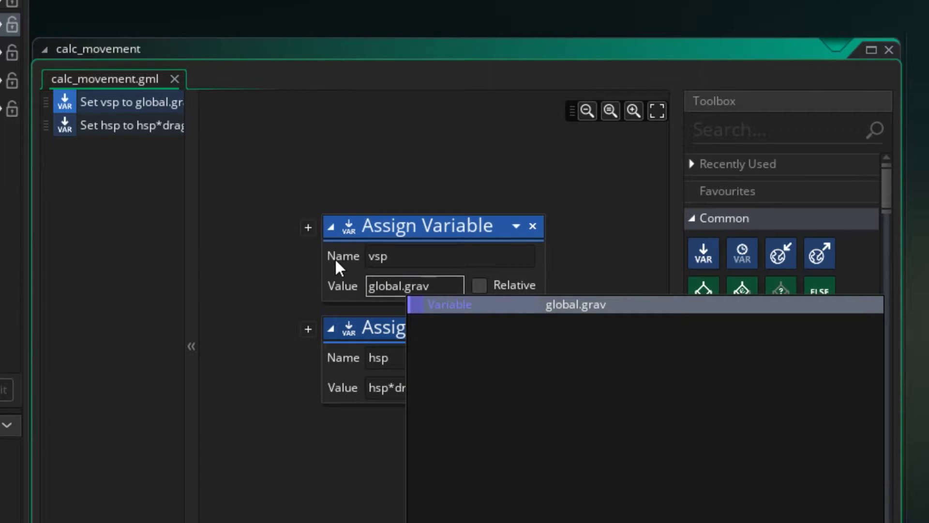
pyautogui.click(480, 286)
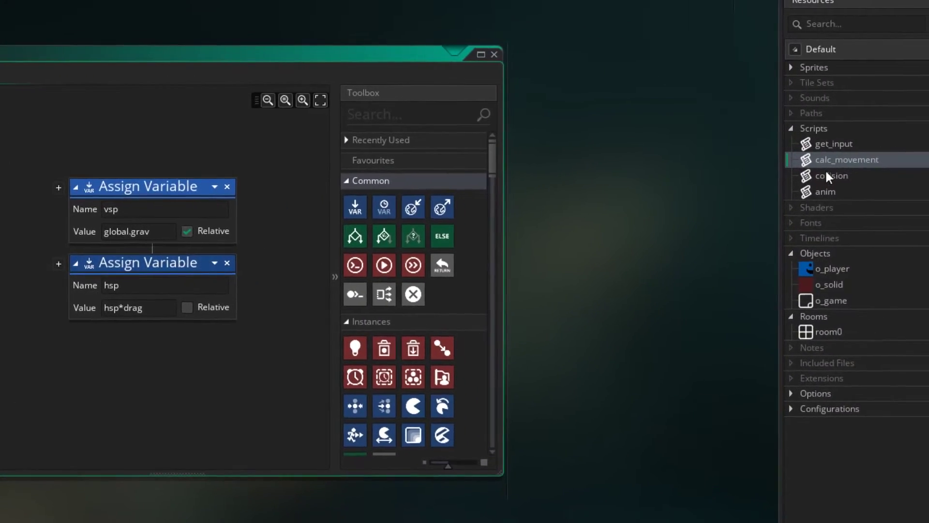
# Add a relative y += vsp assignment to the collision script and run the game.
pyautogui.doubleClick(827, 172)
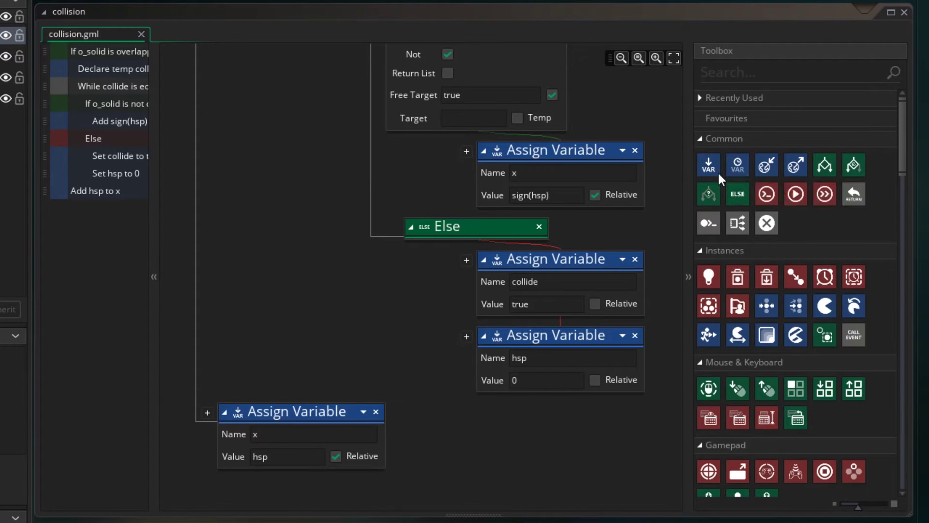
pyautogui.moveTo(709, 165); pyautogui.dragTo(301, 482)
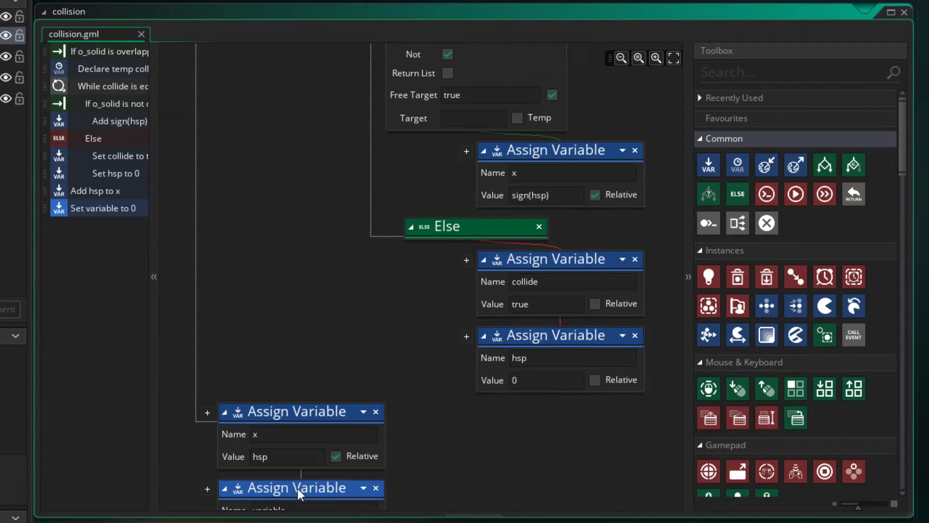
pyautogui.scroll(-2, 439, 453)
pyautogui.hotkey('shift', 'Tab')
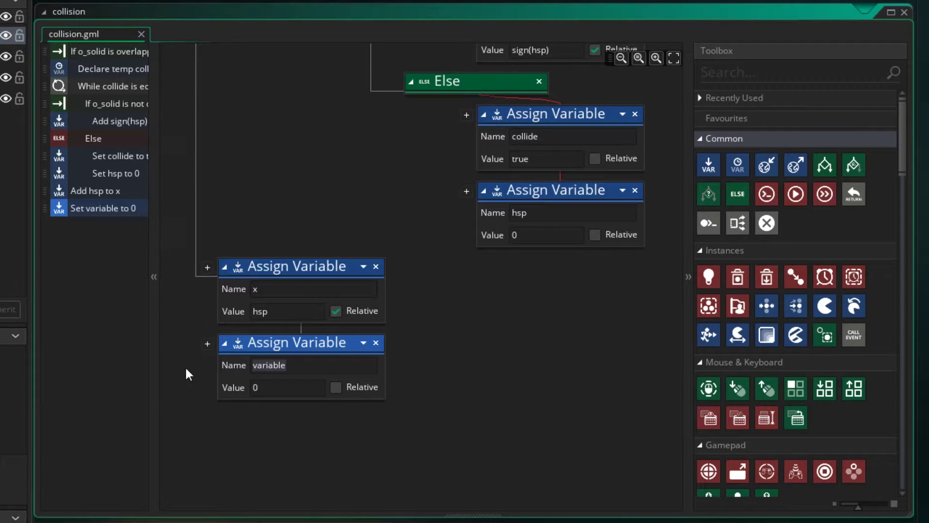
pyautogui.write('y')
pyautogui.click(262, 388)
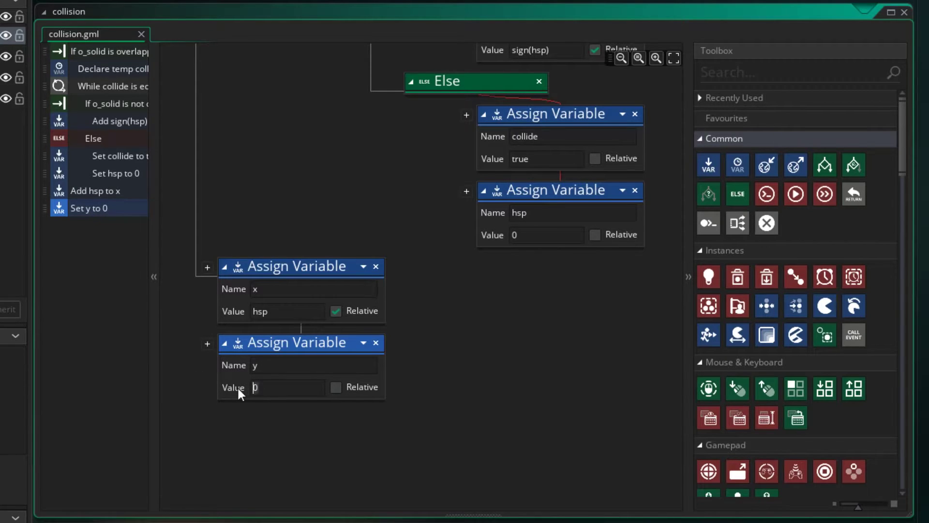
pyautogui.write('vsp')
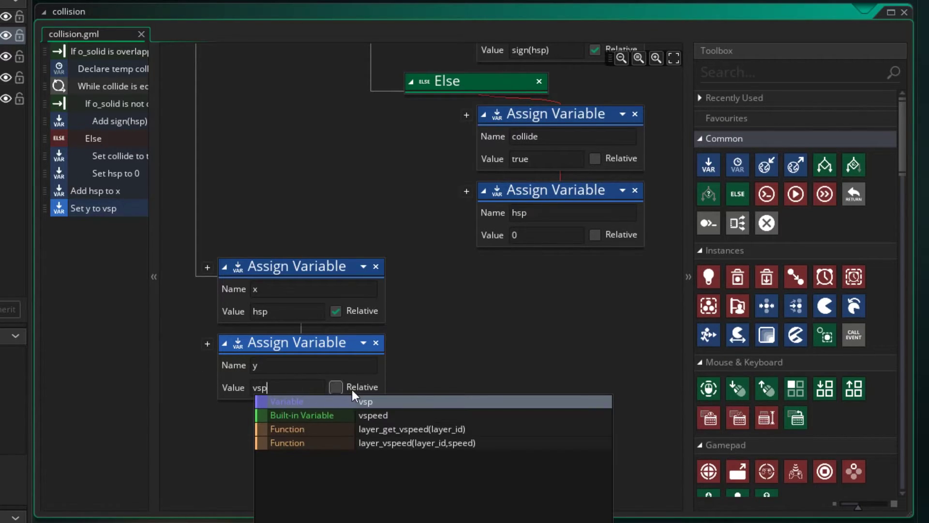
pyautogui.click(352, 390)
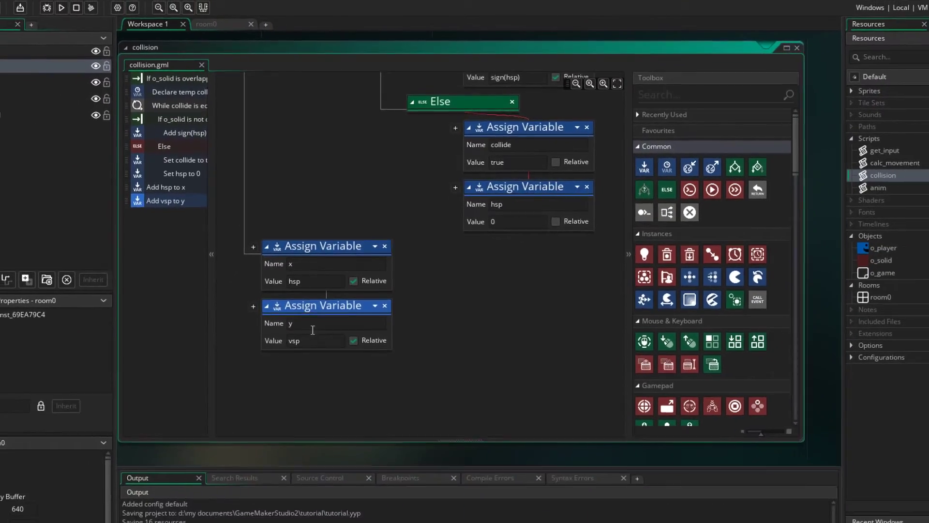
pyautogui.click(114, 31)
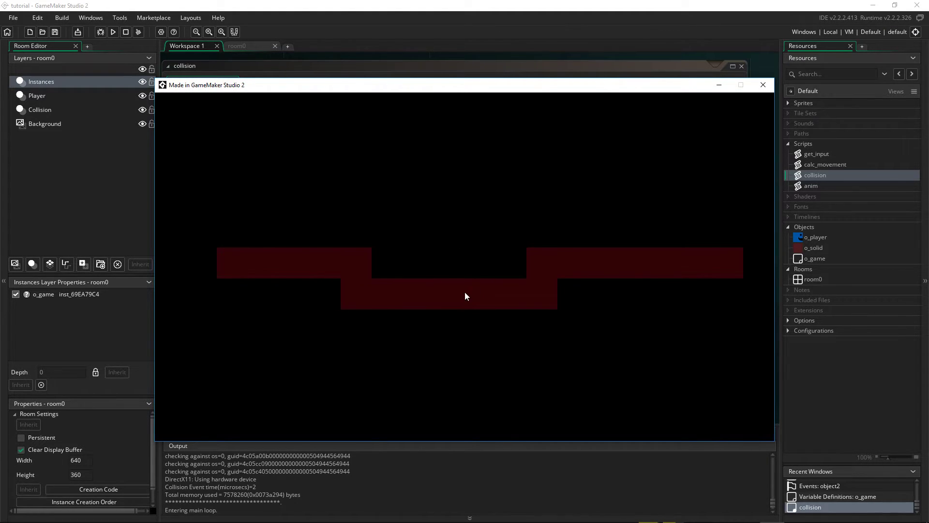
# Close the game, open room0, and nudge the blue player into the lower platform's gap.
pyautogui.click(763, 85)
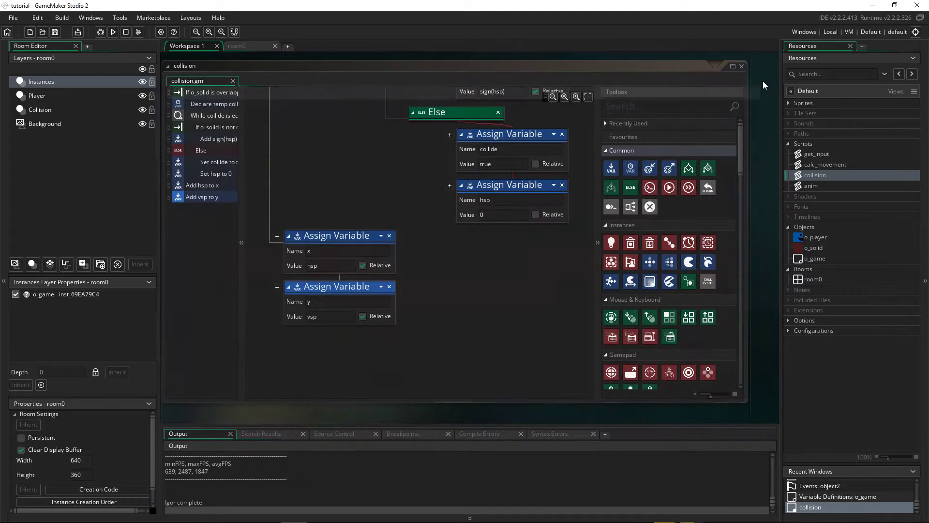
pyautogui.doubleClick(812, 281)
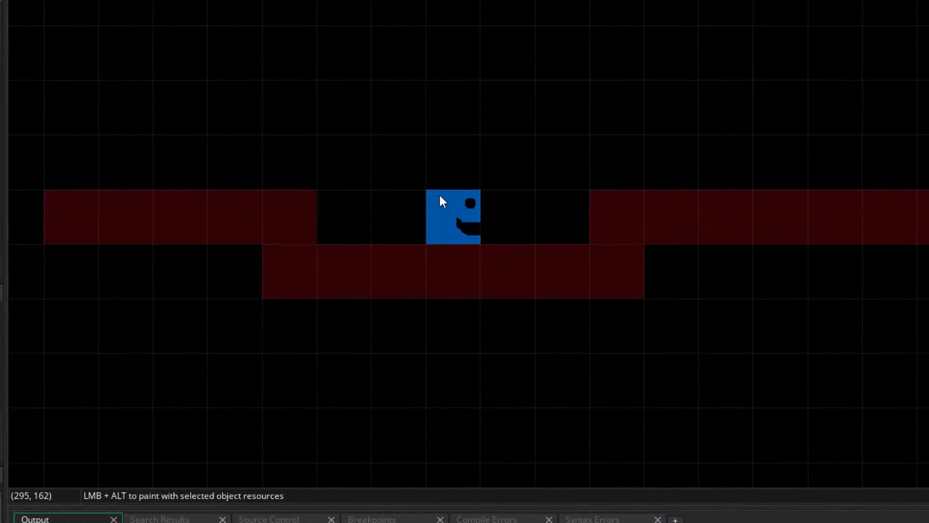
pyautogui.moveTo(456, 222); pyautogui.dragTo(462, 138)
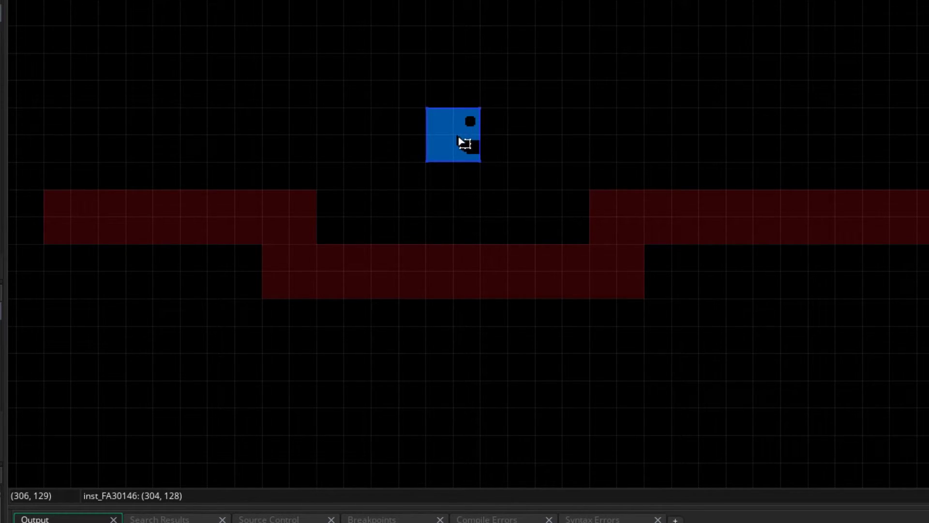
pyautogui.moveTo(468, 138); pyautogui.dragTo(462, 173)
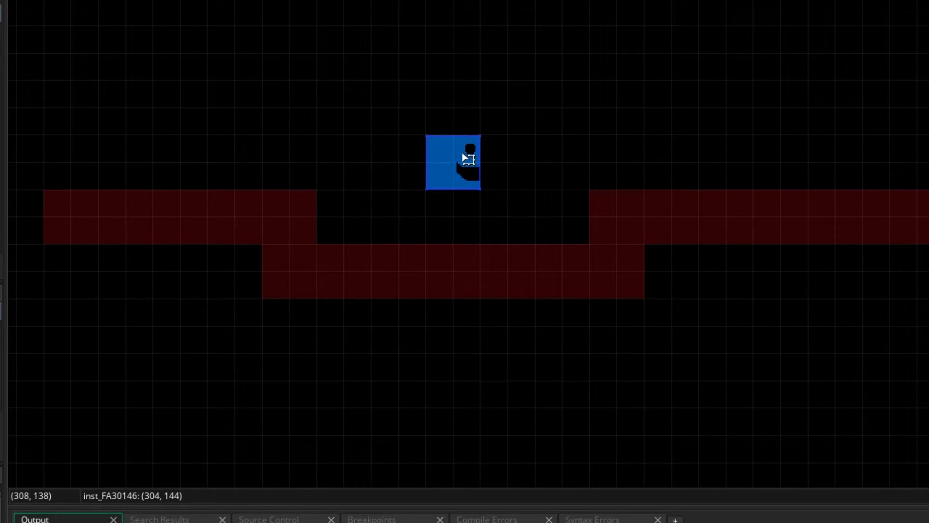
pyautogui.moveTo(469, 162); pyautogui.dragTo(466, 257)
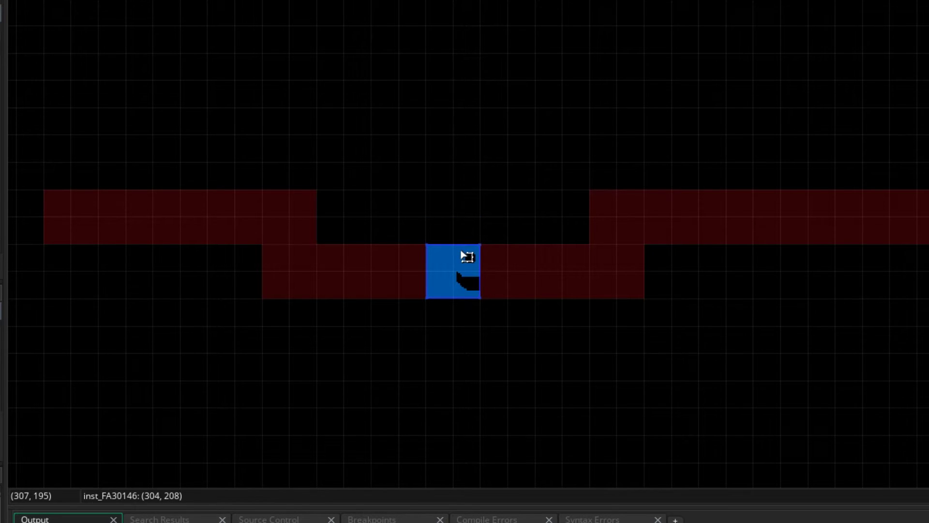
pyautogui.moveTo(466, 256); pyautogui.dragTo(478, 168)
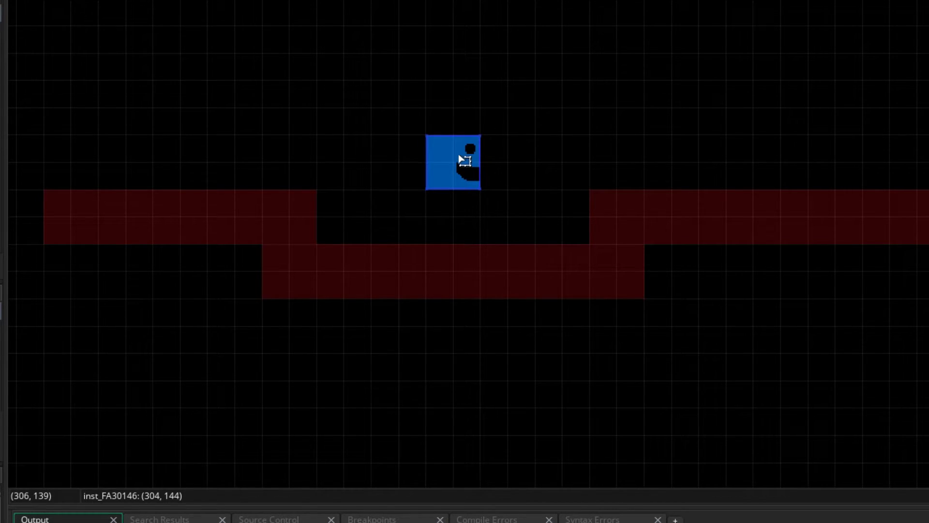
pyautogui.moveTo(468, 161); pyautogui.dragTo(483, 173)
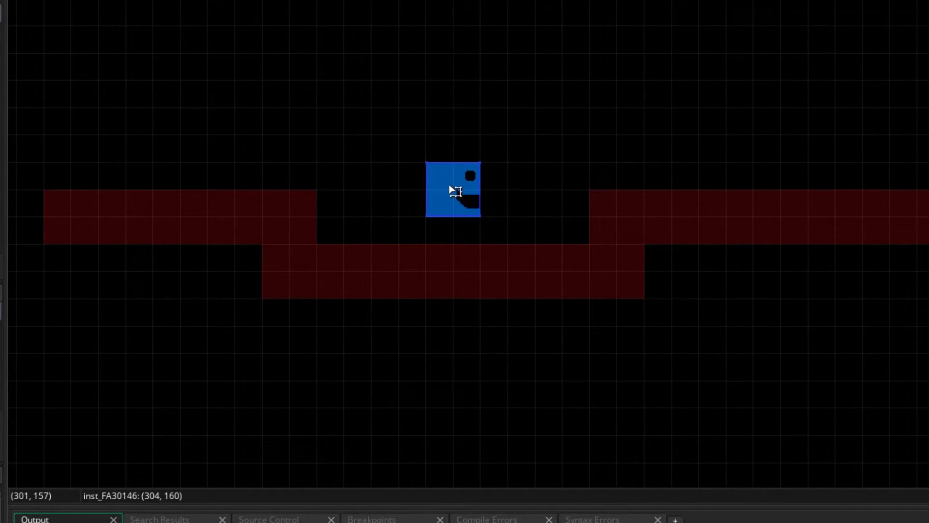
pyautogui.moveTo(463, 181); pyautogui.dragTo(462, 210)
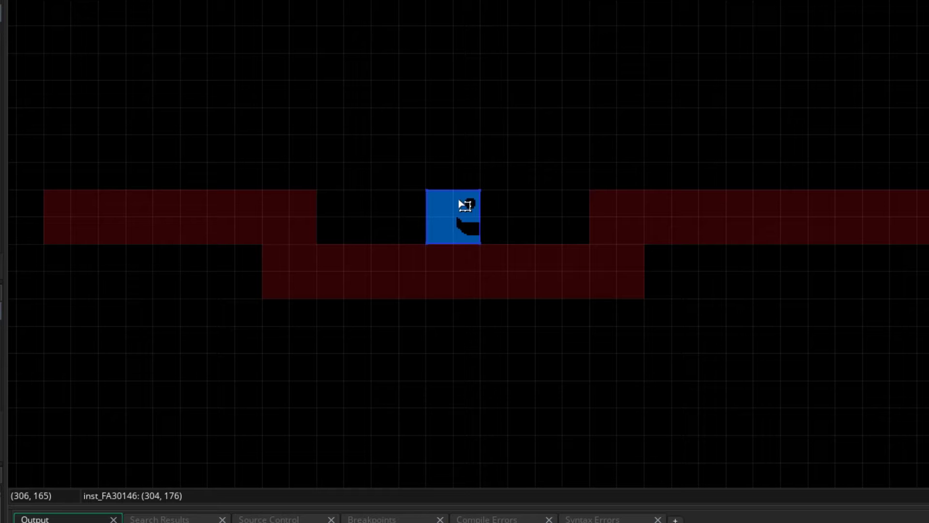
pyautogui.moveTo(467, 205); pyautogui.dragTo(467, 230)
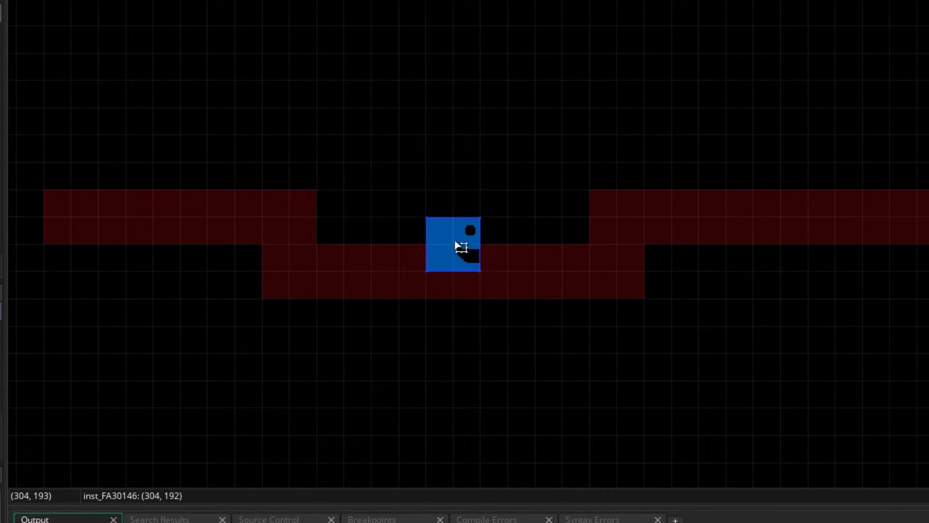
pyautogui.moveTo(460, 249); pyautogui.dragTo(461, 227)
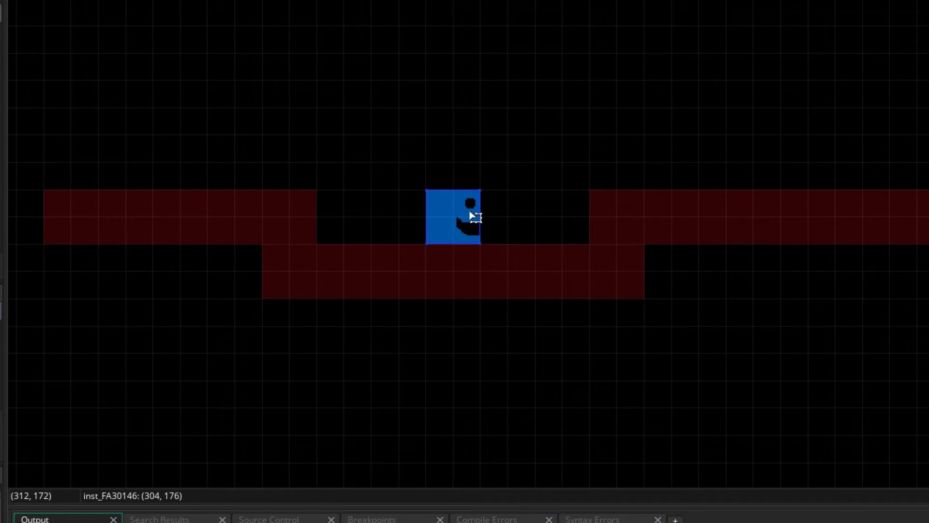
# Drag the blue player beneath the lower red platform, adjusting it by grid steps.
pyautogui.moveTo(458, 215); pyautogui.dragTo(444, 389)
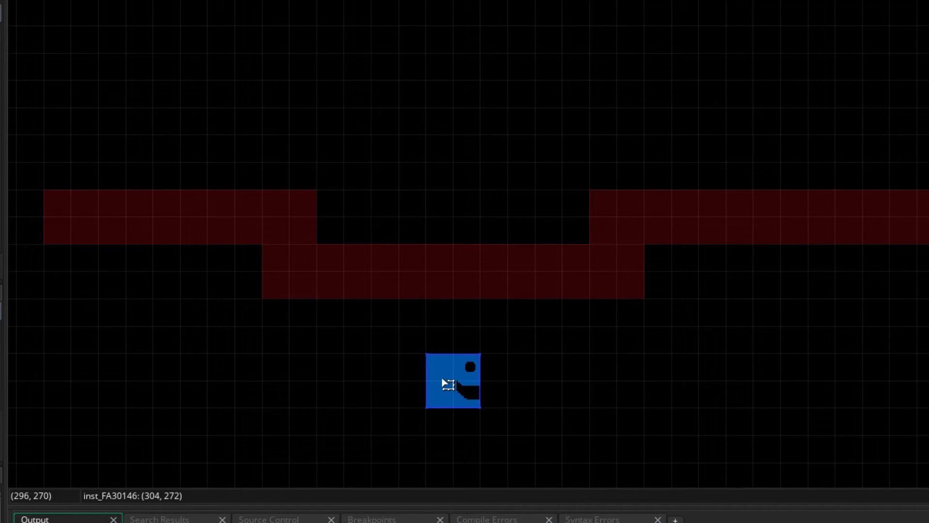
pyautogui.moveTo(444, 389); pyautogui.dragTo(470, 381)
pyautogui.moveTo(470, 388); pyautogui.dragTo(468, 389)
pyautogui.moveTo(463, 375)
pyautogui.mouseDown()
pyautogui.moveTo(464, 342)
pyautogui.moveTo(461, 434)
pyautogui.mouseUp()
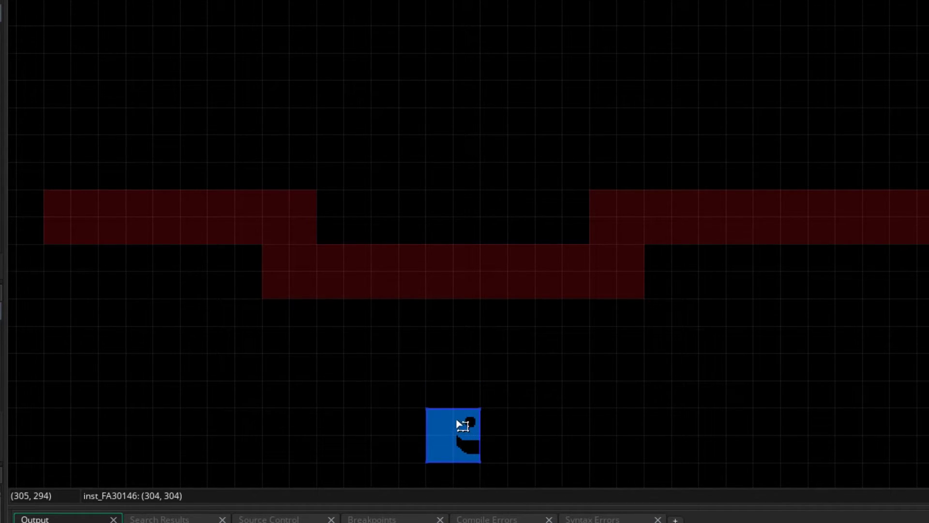
pyautogui.moveTo(463, 425); pyautogui.dragTo(465, 382)
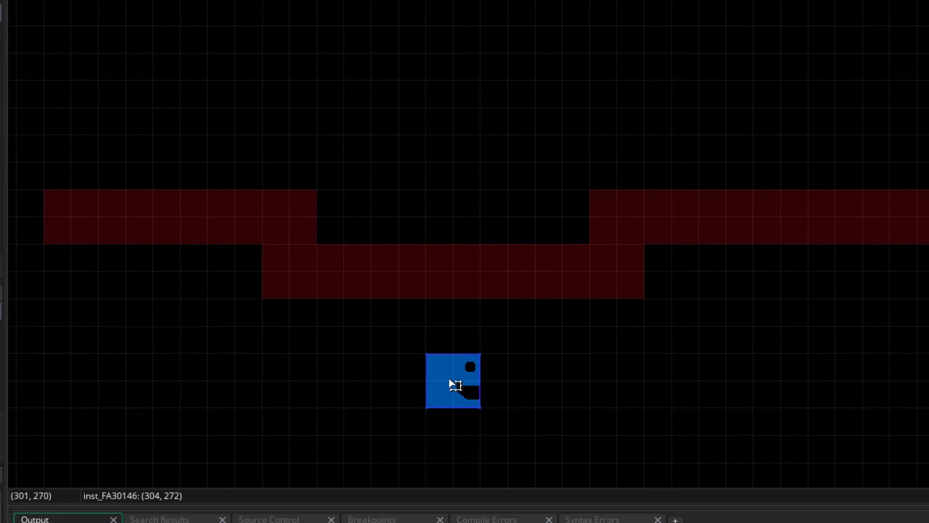
pyautogui.moveTo(455, 385)
pyautogui.mouseDown()
pyautogui.moveTo(456, 312)
pyautogui.moveTo(455, 375)
pyautogui.moveTo(460, 390)
pyautogui.moveTo(469, 382)
pyautogui.moveTo(457, 382)
pyautogui.moveTo(452, 272)
pyautogui.moveTo(441, 376)
pyautogui.moveTo(465, 385)
pyautogui.moveTo(462, 327)
pyautogui.mouseUp()
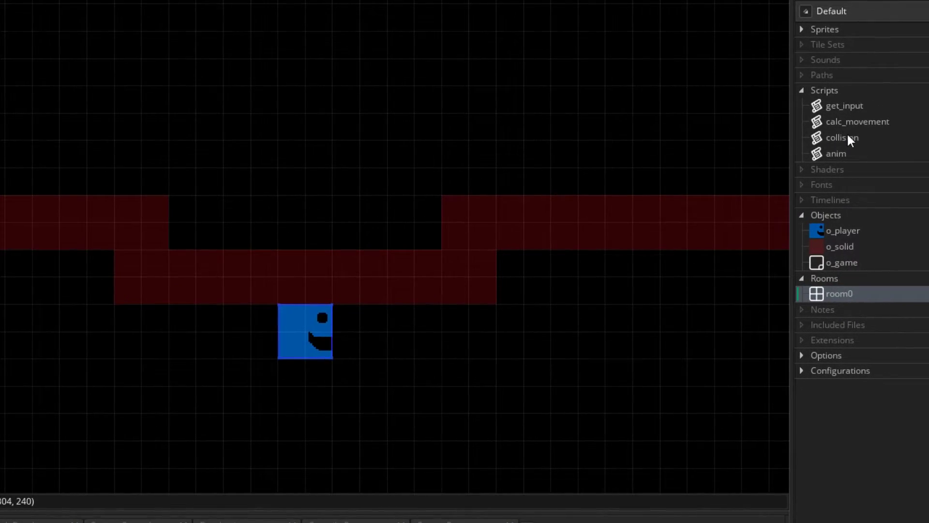
# Open the collision script and copy the blocks from the first If through hsp = 0.
pyautogui.click(847, 138)
pyautogui.doubleClick(847, 137)
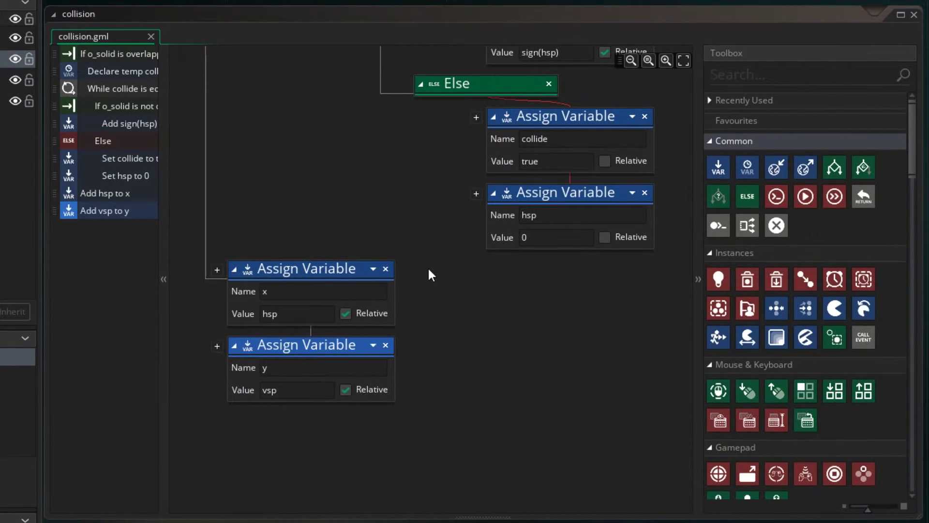
pyautogui.scroll(3, 428, 267)
pyautogui.scroll(3, 428, 266)
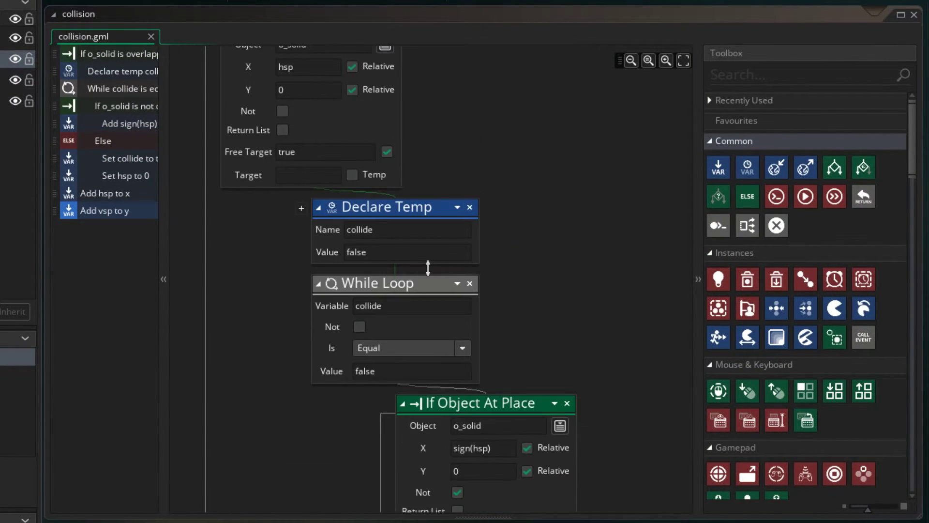
pyautogui.scroll(2, 427, 267)
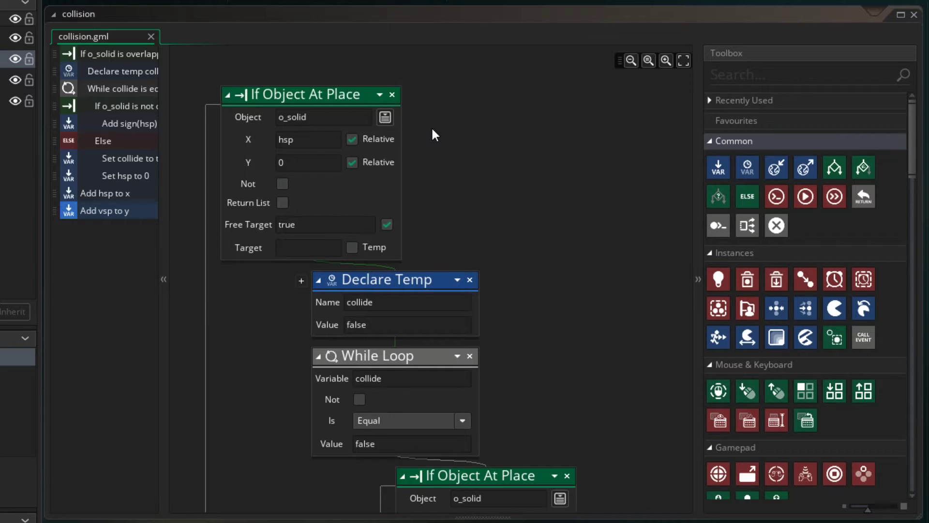
pyautogui.click(119, 52)
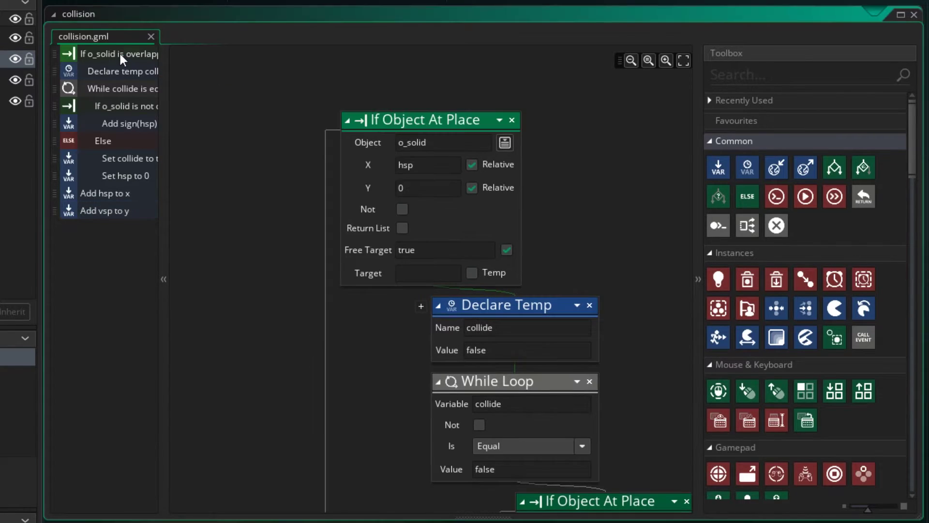
pyautogui.keyDown('shift'); pyautogui.click(127, 178); pyautogui.keyUp('shift')
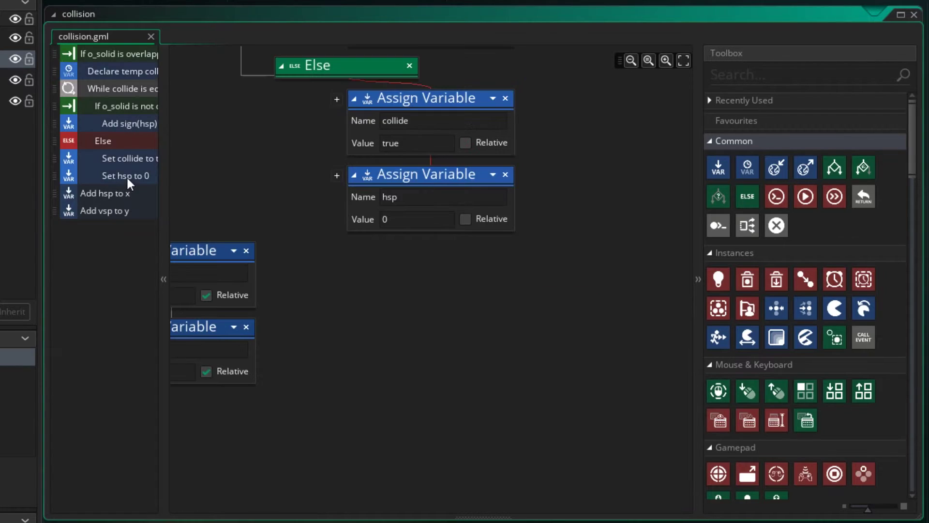
pyautogui.rightClick(124, 52)
pyautogui.click(141, 73)
# Scroll to the x and y assignments and select the blocks adding vsp and hsp.
pyautogui.moveTo(285, 291); pyautogui.dragTo(461, 223)
pyautogui.click(340, 262)
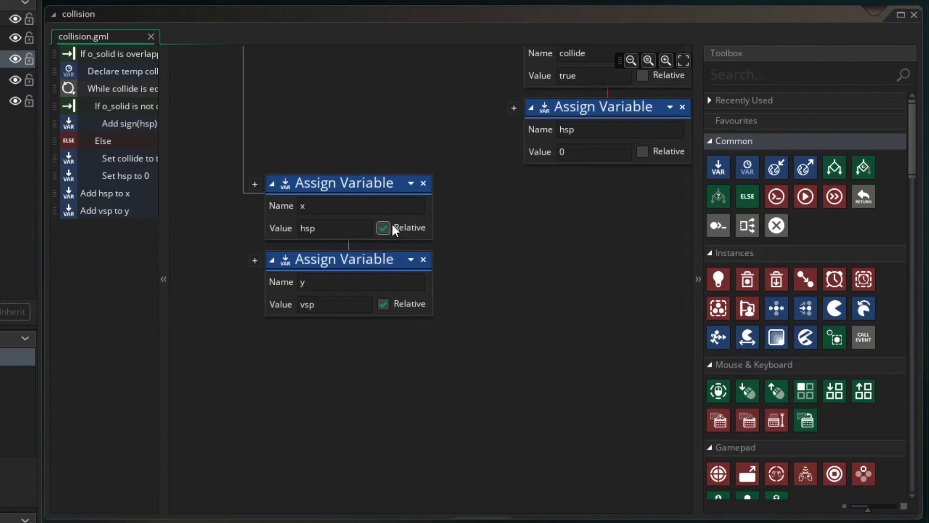
pyautogui.click(339, 184)
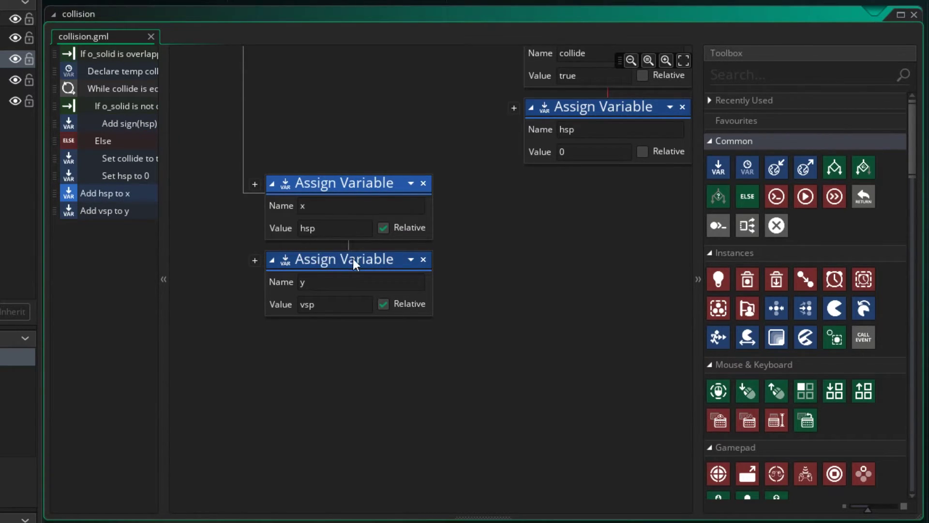
# Paste the copied collision blocks and make the first check use a vsp offset.
pyautogui.rightClick(346, 181)
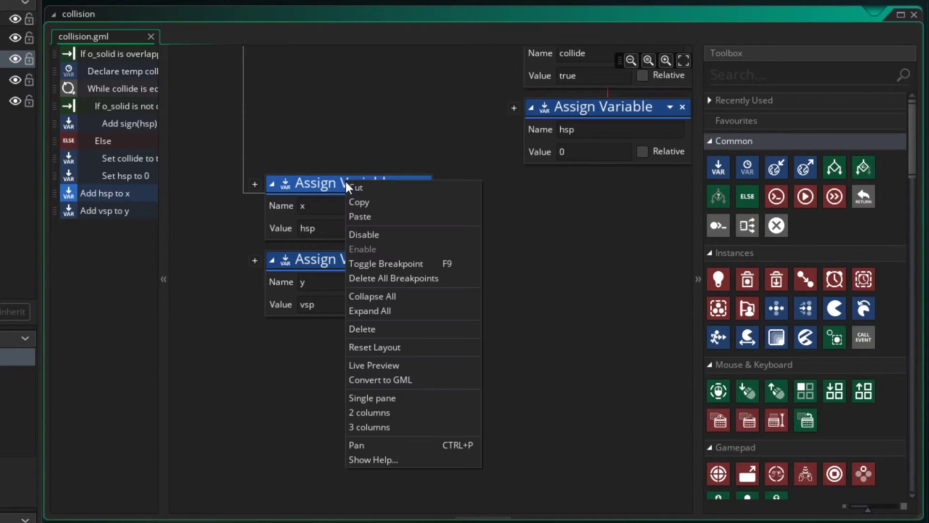
pyautogui.click(377, 215)
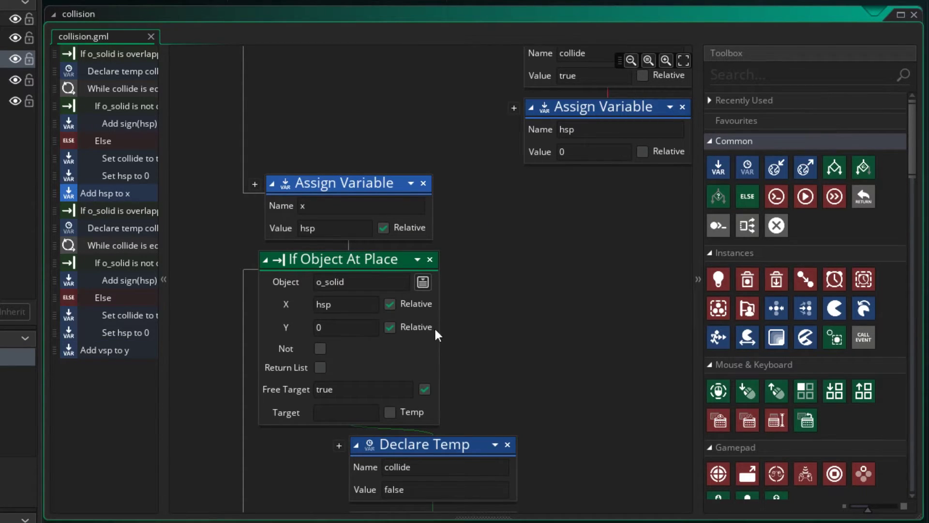
pyautogui.scroll(-4, 487, 370)
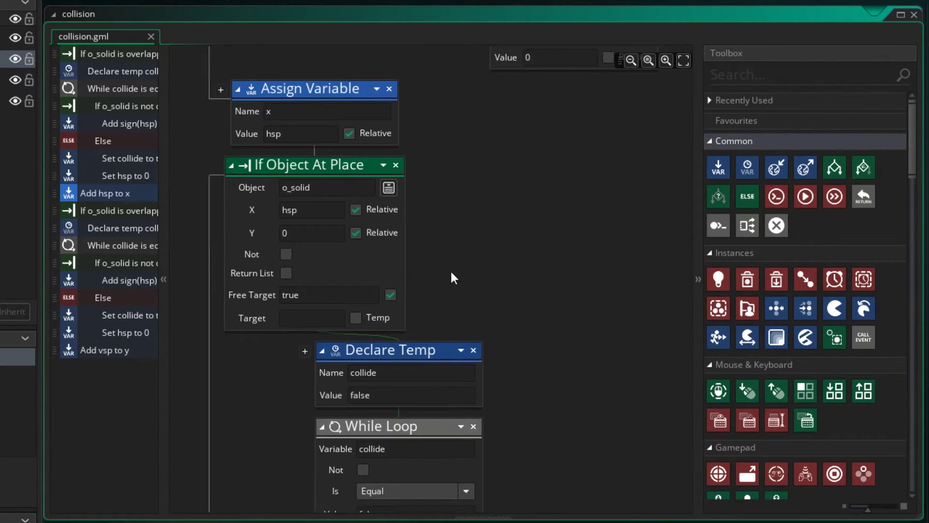
pyautogui.doubleClick(285, 168)
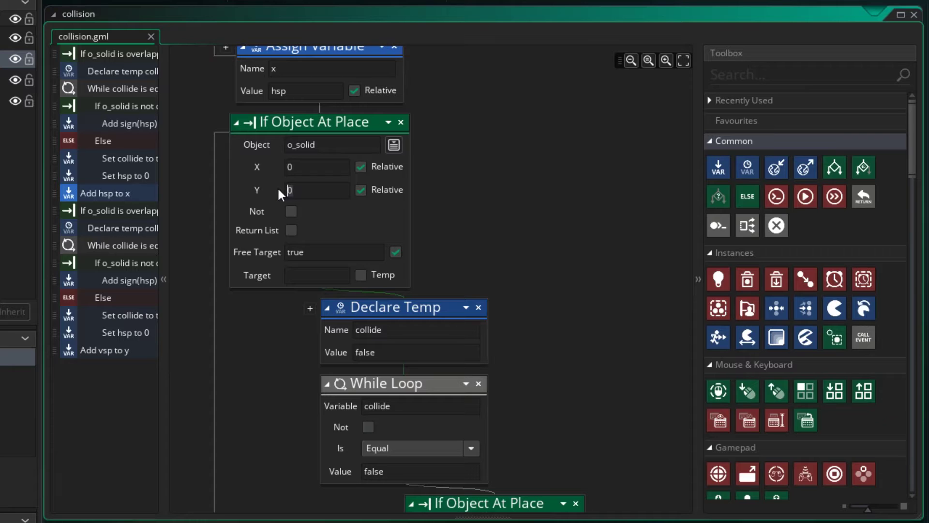
pyautogui.write('vsp')
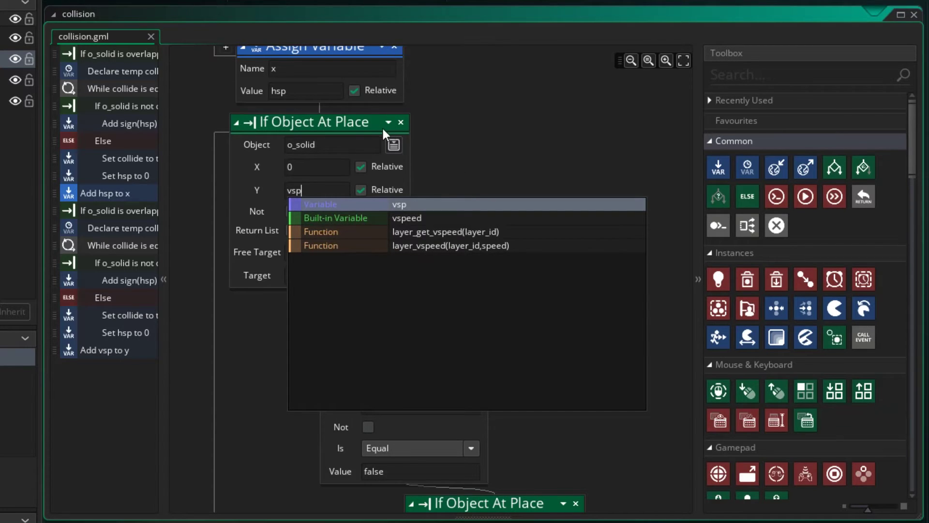
pyautogui.click(375, 166)
pyautogui.scroll(-2, 508, 327)
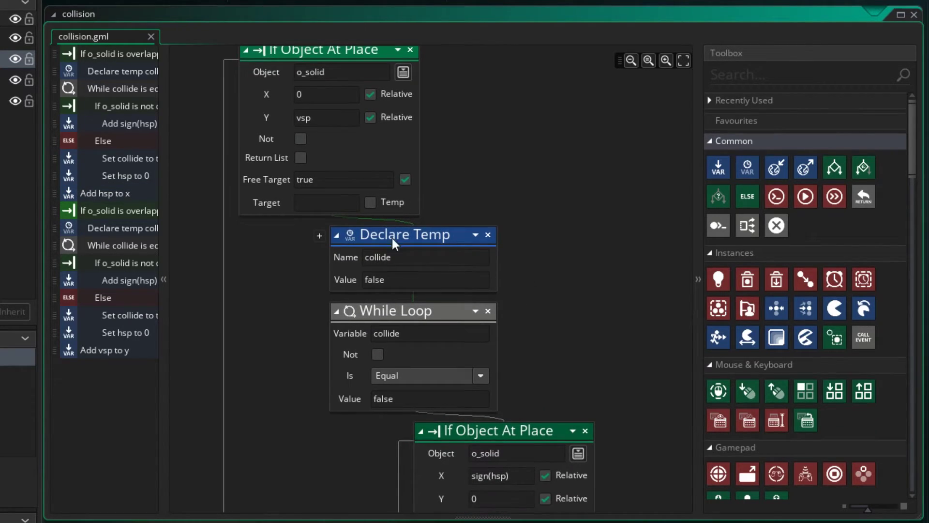
pyautogui.moveTo(566, 339); pyautogui.dragTo(549, 222)
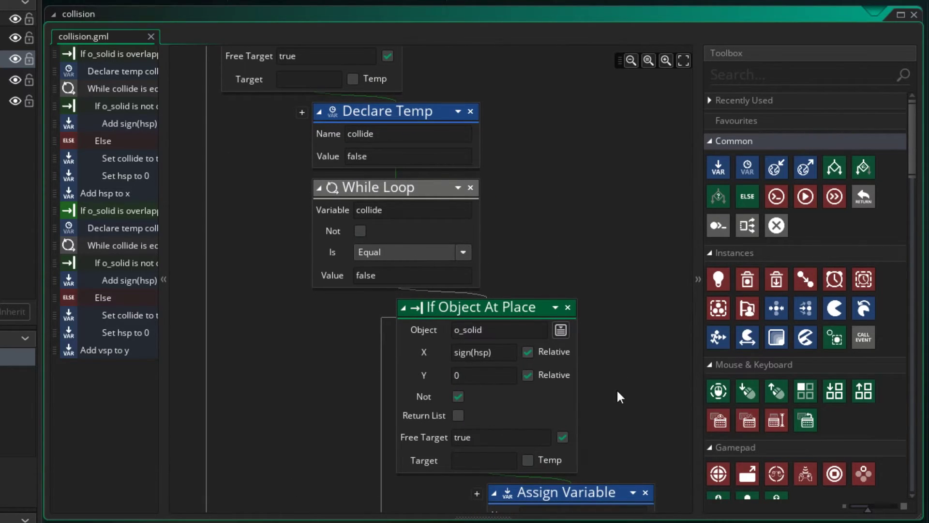
pyautogui.moveTo(618, 391); pyautogui.dragTo(593, 219)
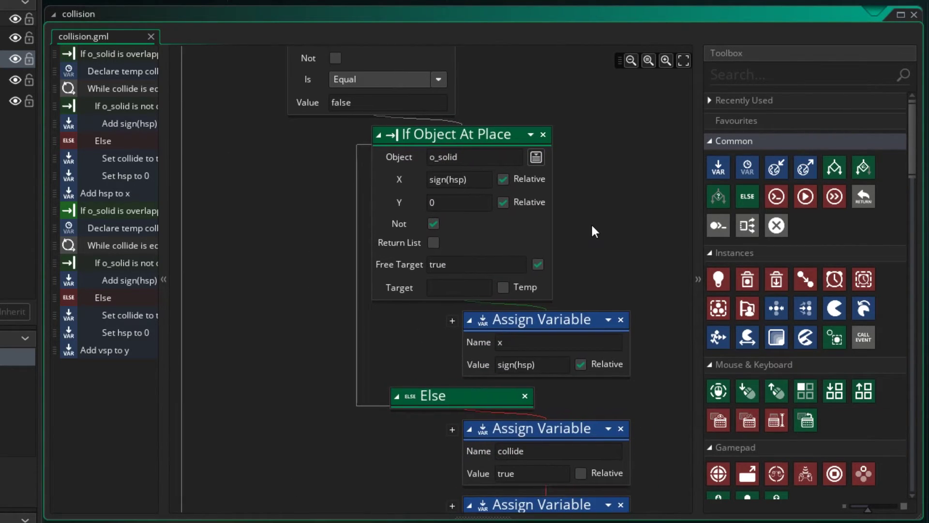
# Set the second check's offsets to 0 and sign(vsp), and assign sign(vsp) to y.
pyautogui.click(437, 182)
pyautogui.moveTo(469, 182); pyautogui.dragTo(424, 187)
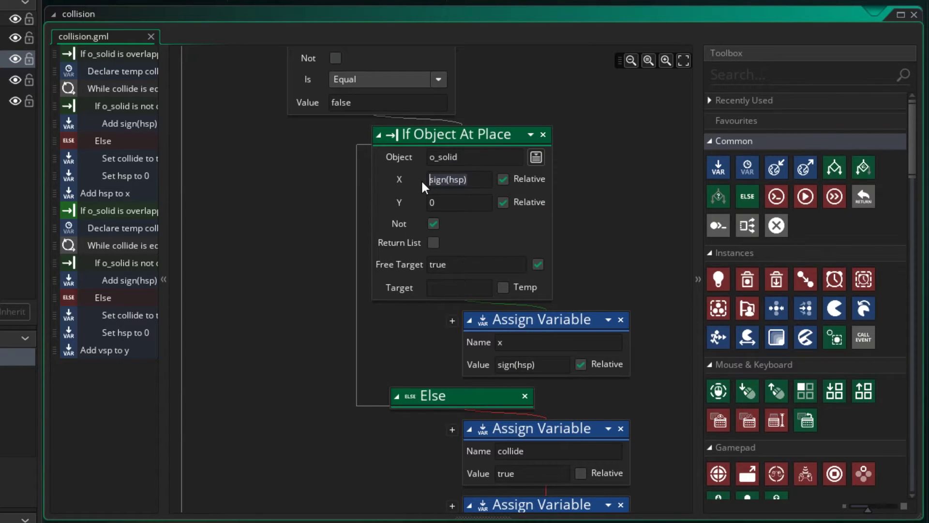
pyautogui.write('0')
pyautogui.click(435, 204)
pyautogui.write('(vs')
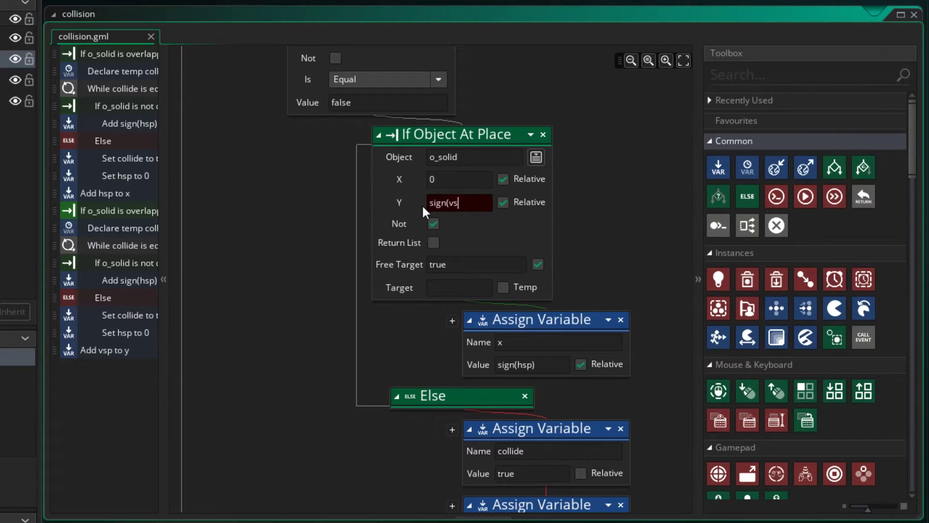
pyautogui.write('p)')
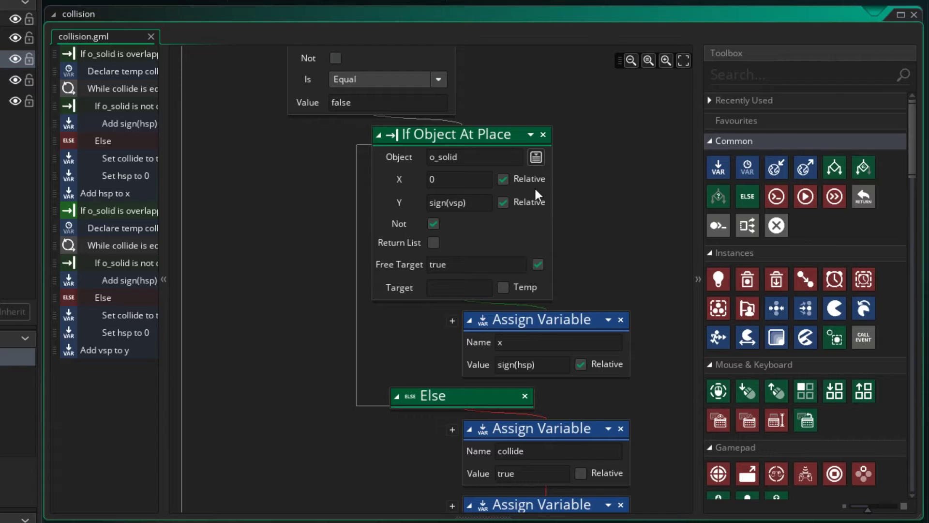
pyautogui.scroll(-2, 655, 345)
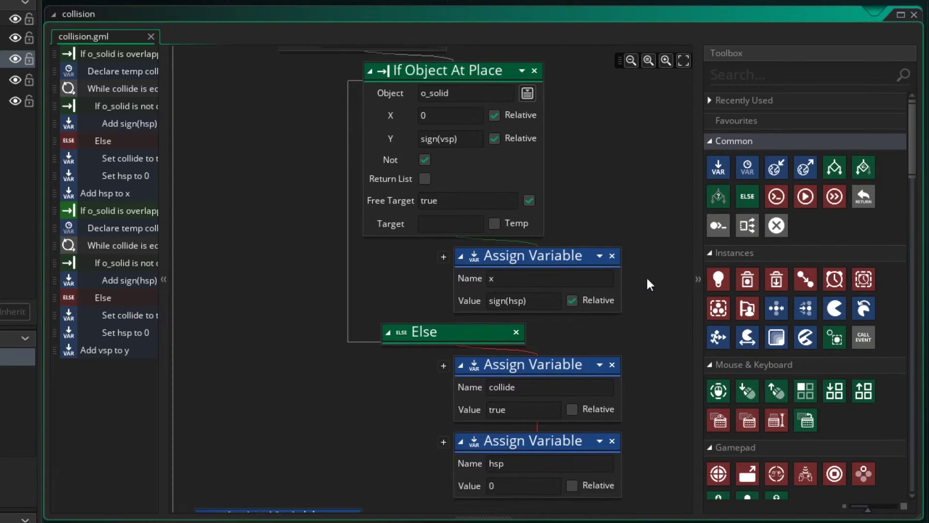
pyautogui.doubleClick(501, 268)
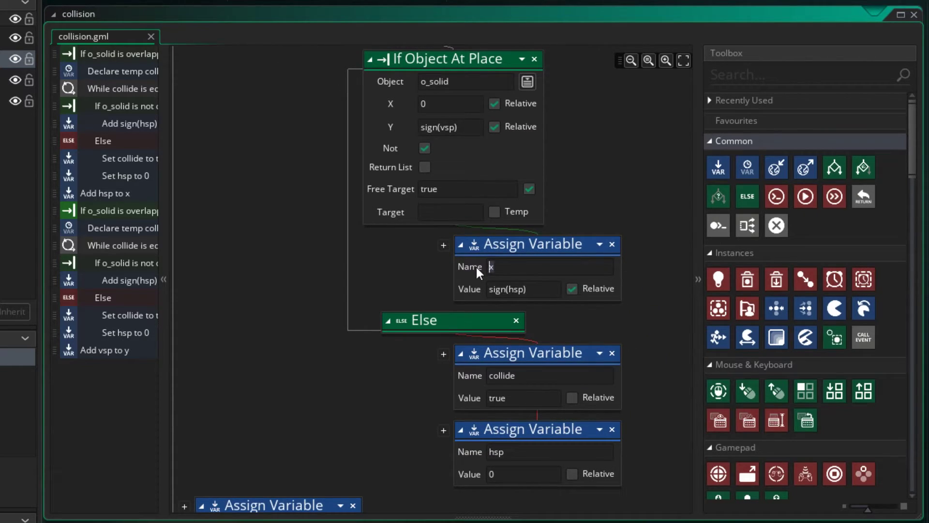
pyautogui.write('y')
pyautogui.click(513, 289)
pyautogui.press('BackSpace')
pyautogui.write('v')
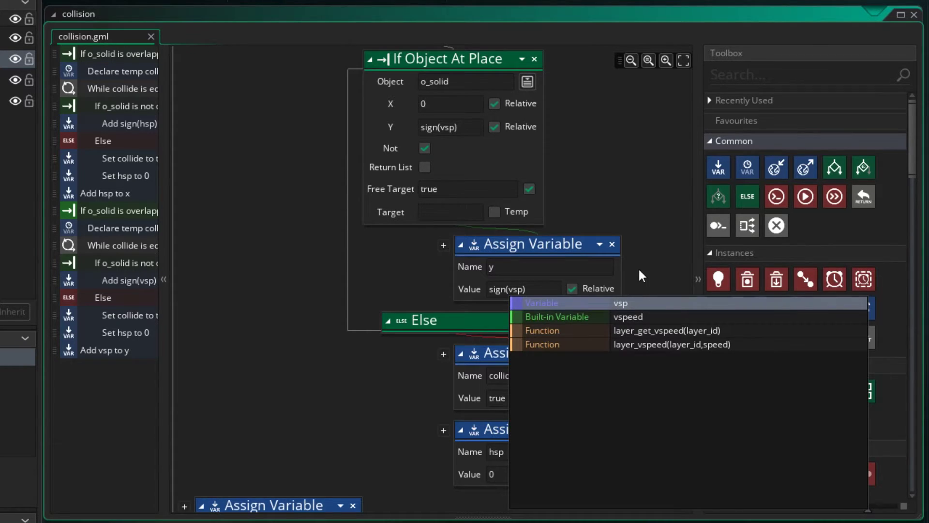
pyautogui.click(638, 334)
pyautogui.scroll(-1, 639, 298)
pyautogui.scroll(-1, 639, 298)
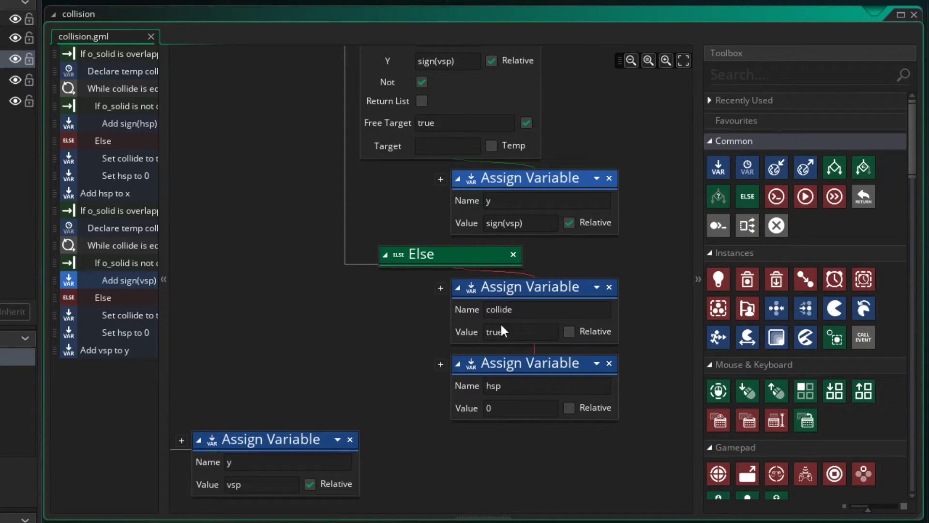
# Change the reset block so it sets vsp to 0.
pyautogui.click(489, 386)
pyautogui.press('BackSpace')
pyautogui.write('v')
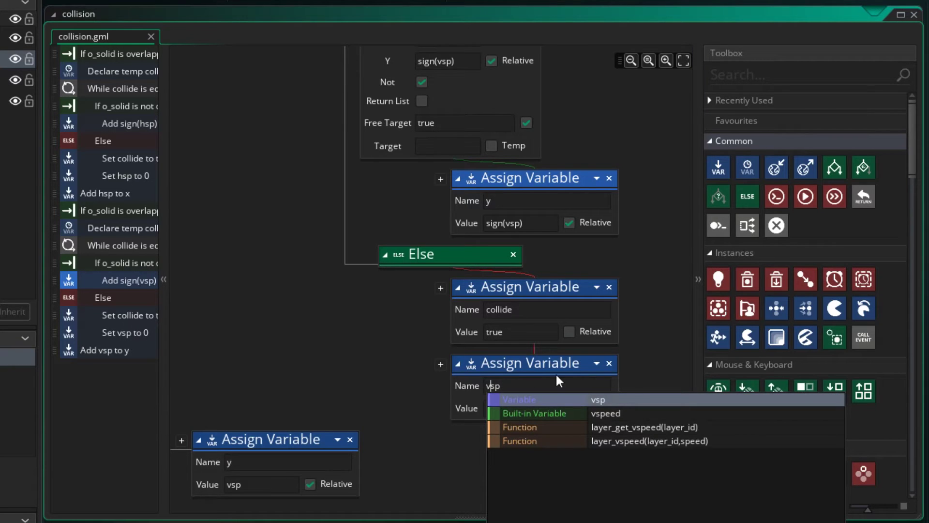
pyautogui.click(294, 441)
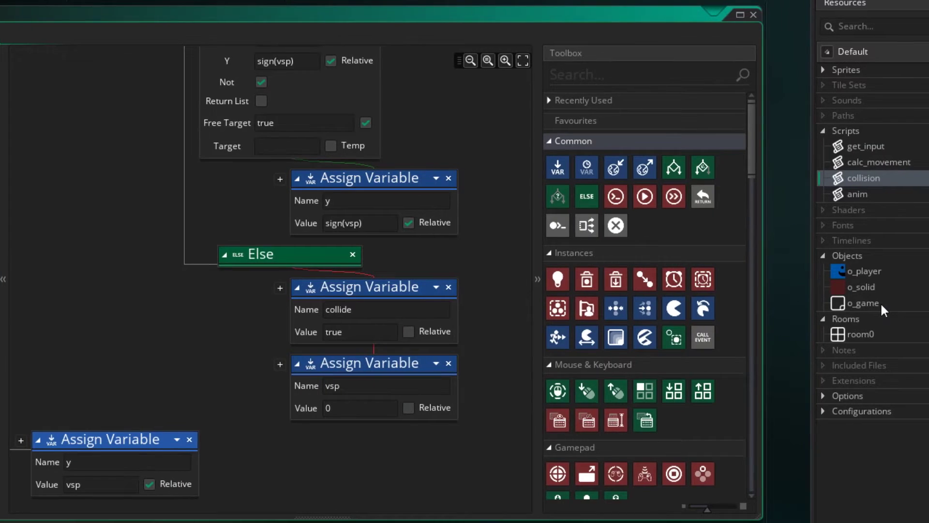
# Move the blue player to the top of room0 and run the game.
pyautogui.doubleClick(861, 334)
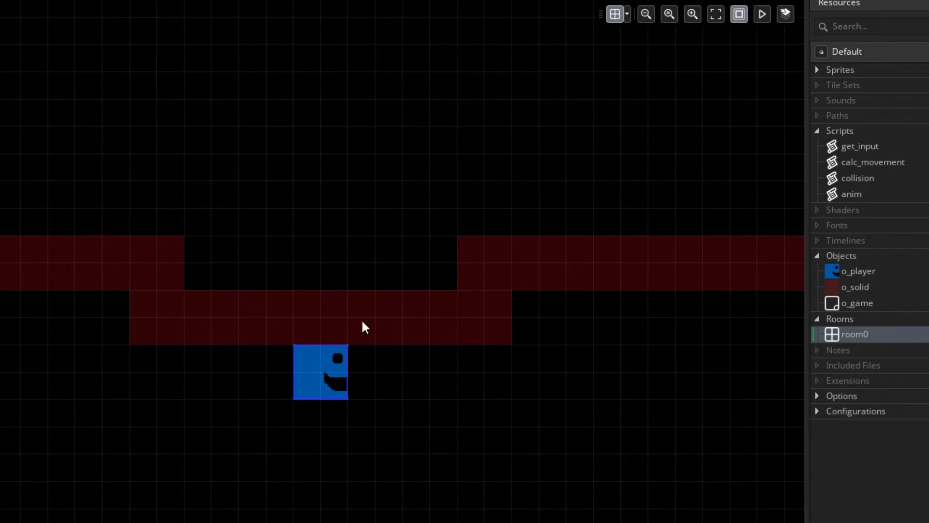
pyautogui.moveTo(318, 373); pyautogui.dragTo(317, 45)
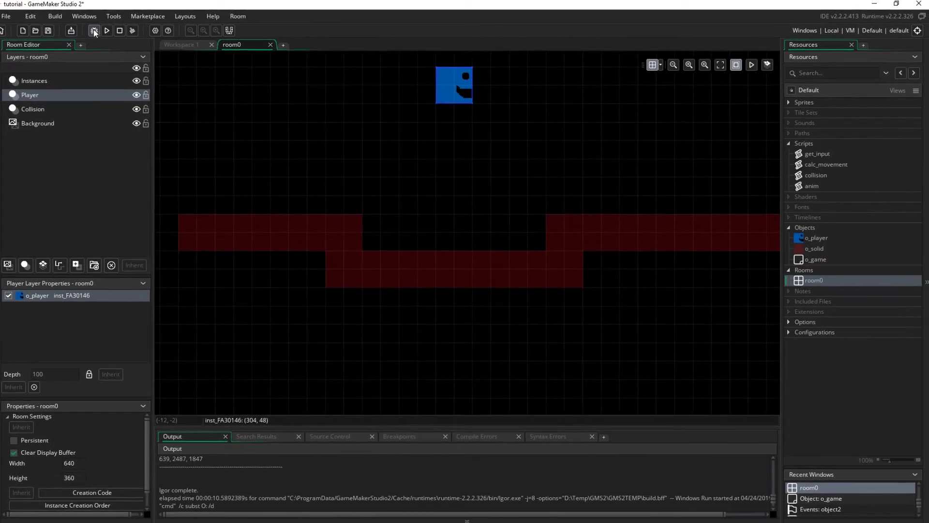
pyautogui.click(107, 30)
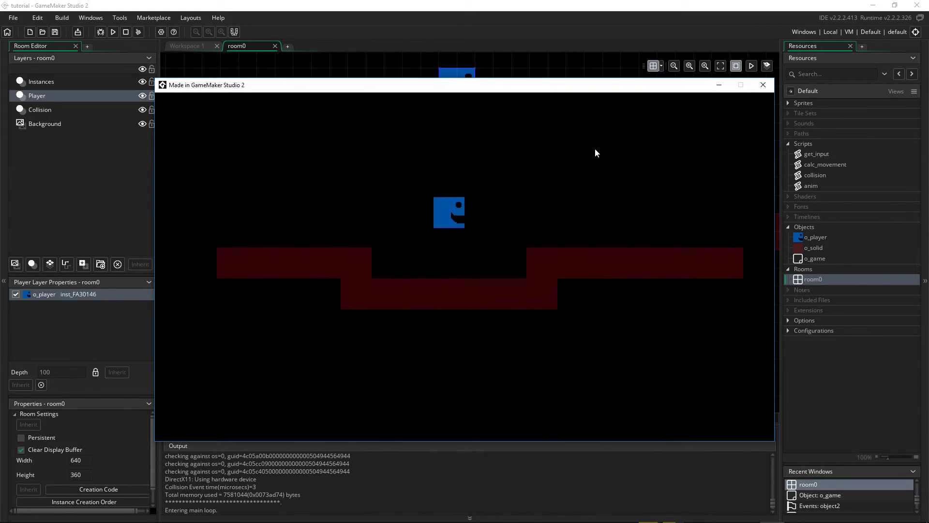
# Walk the player left and right with the arrow keys in the game window.
pyautogui.press('Left')
pyautogui.press('Right')
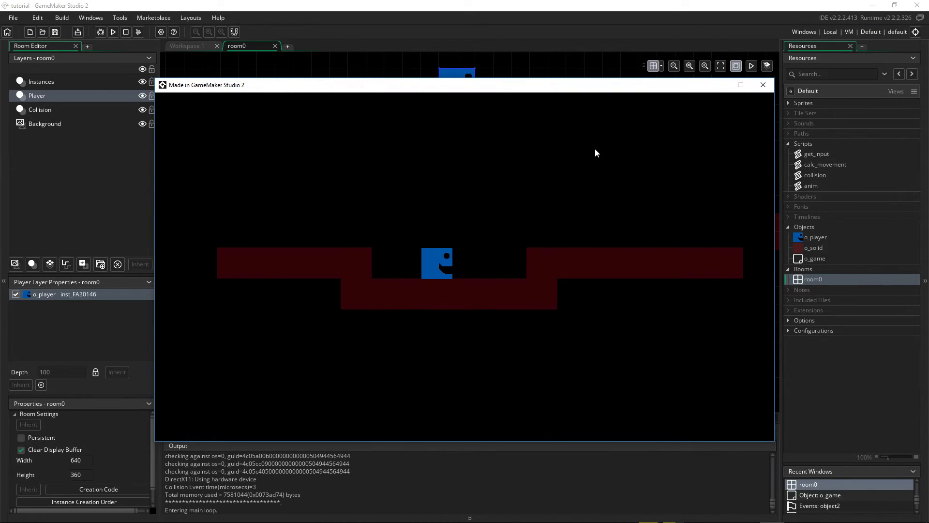
pyautogui.press('Left')
pyautogui.press('Right')
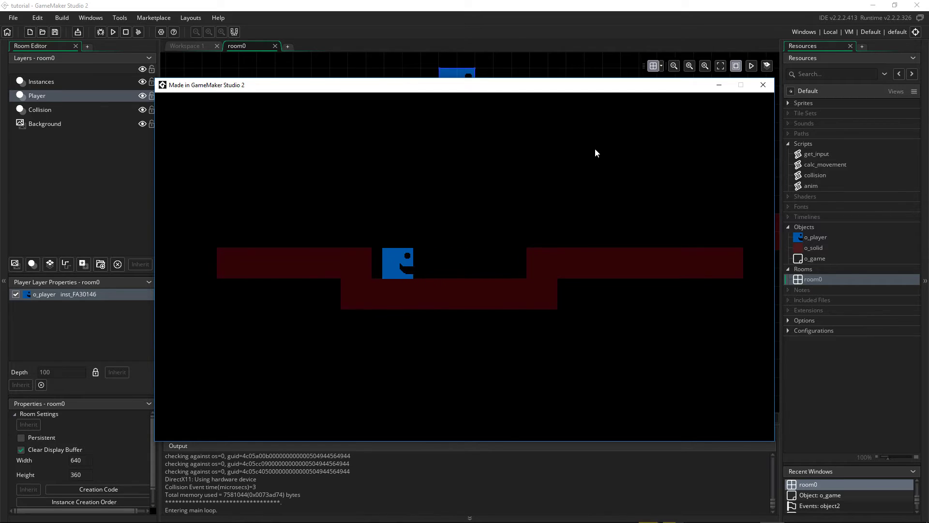
pyautogui.press('Left')
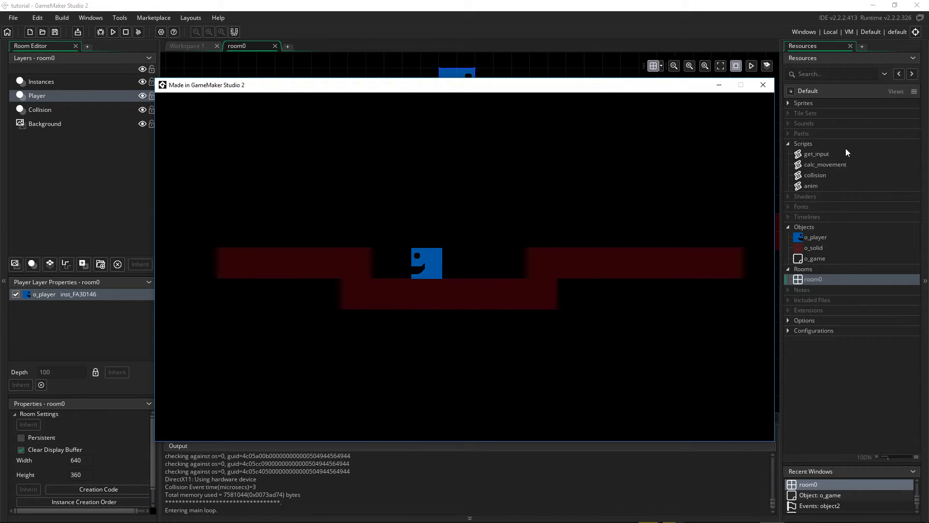
# Return to the editor and drag the blue player onto the platform, then back near the room's top.
pyautogui.click(819, 153)
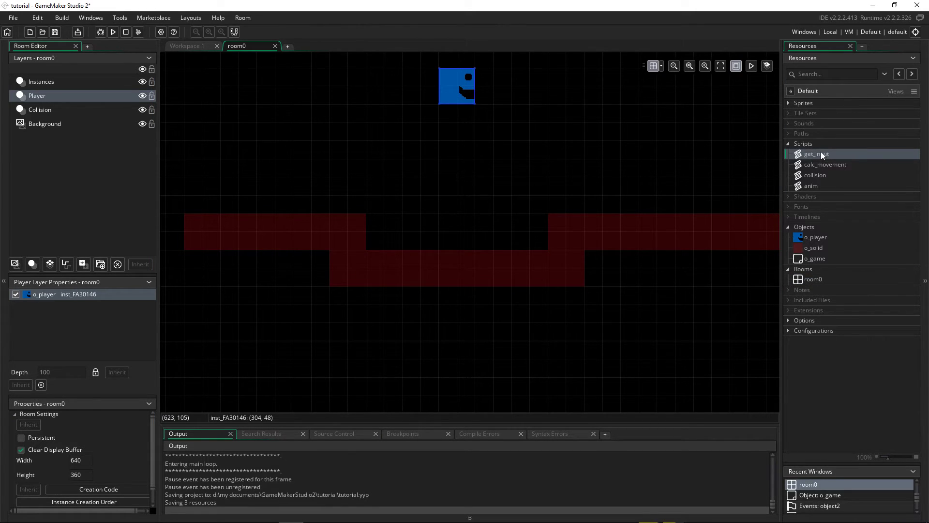
pyautogui.moveTo(451, 84); pyautogui.dragTo(454, 226)
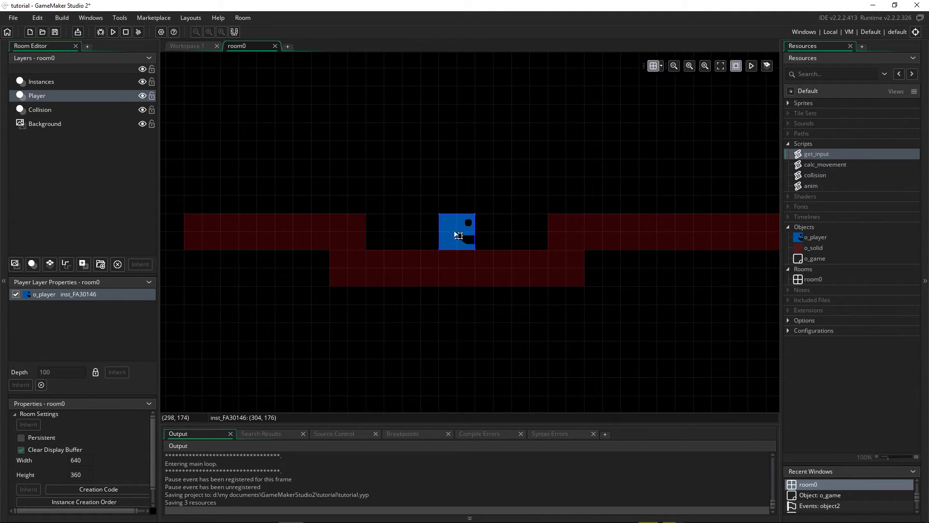
pyautogui.moveTo(460, 234)
pyautogui.mouseDown()
pyautogui.moveTo(464, 148)
pyautogui.moveTo(468, 221)
pyautogui.mouseUp()
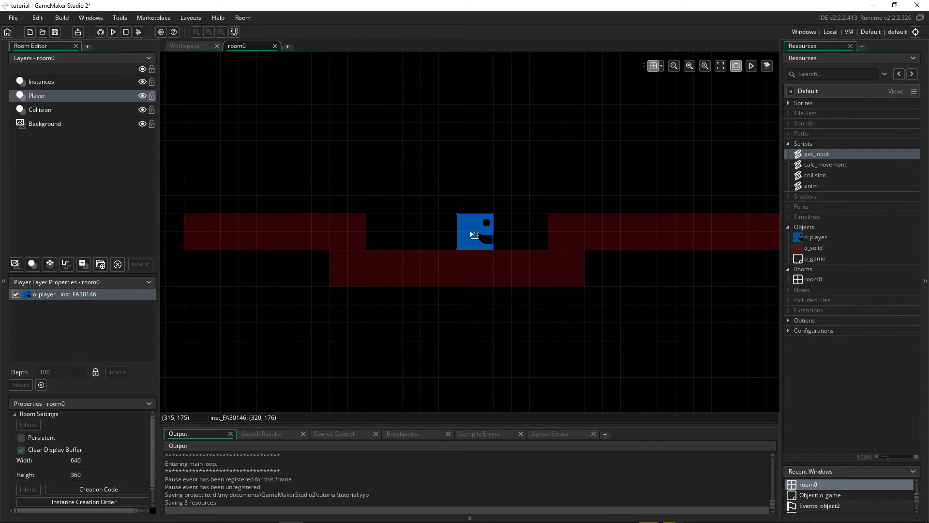
pyautogui.moveTo(472, 230); pyautogui.dragTo(473, 128)
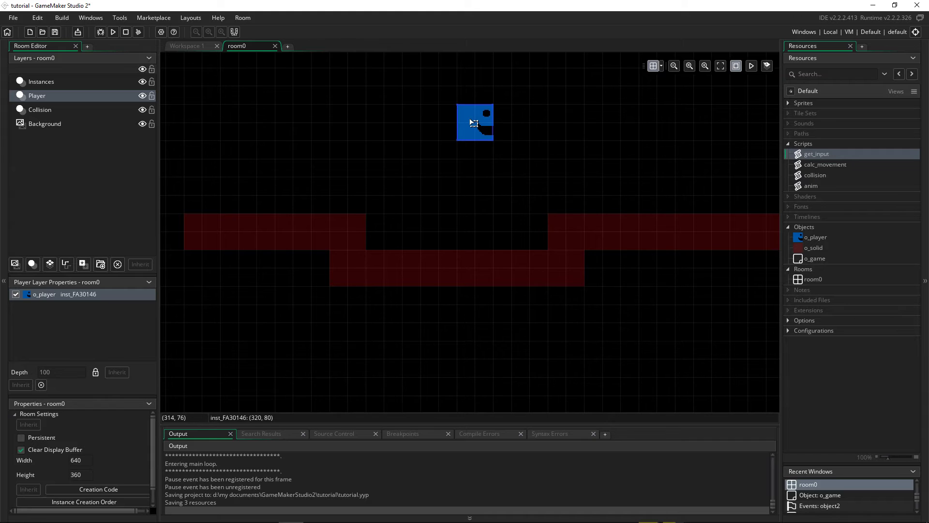
pyautogui.click(821, 154)
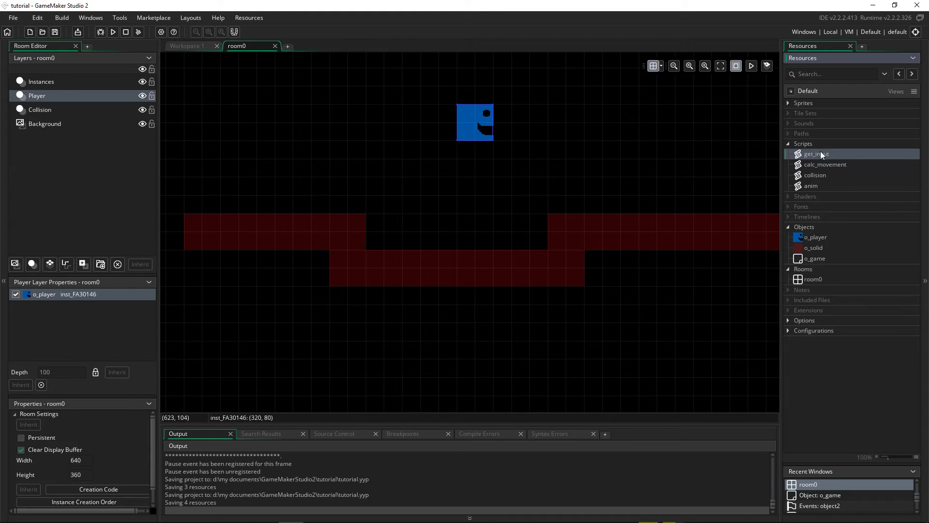
# Add a jump_spd variable with default 7 to o_player, then open the get_input script.
pyautogui.doubleClick(817, 237)
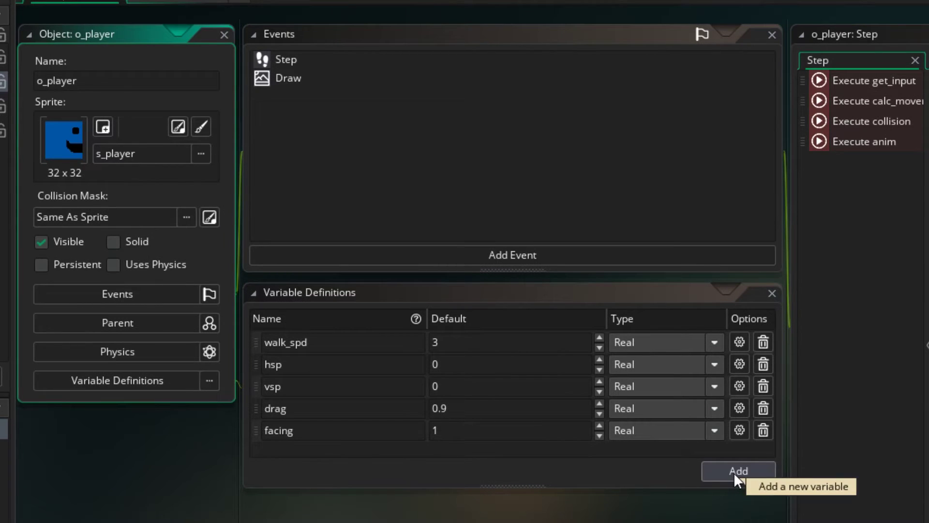
pyautogui.click(734, 473)
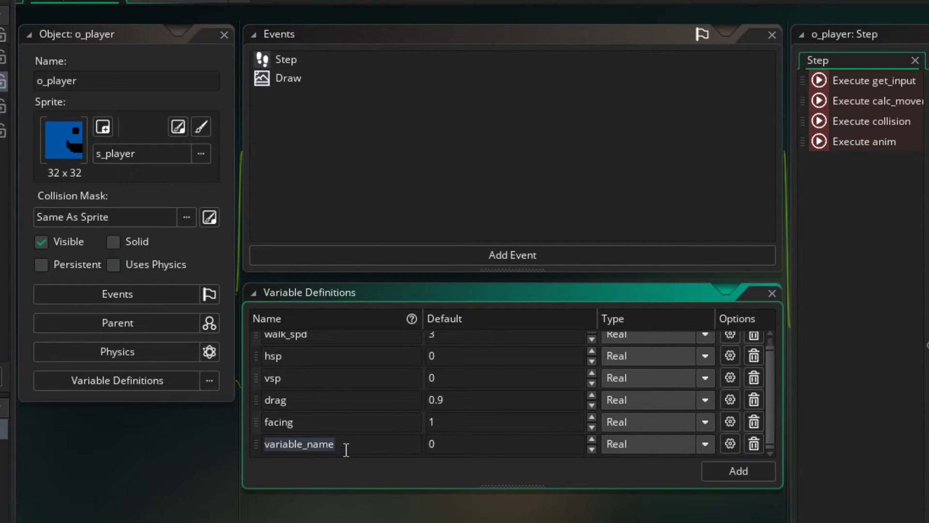
pyautogui.write('jump_')
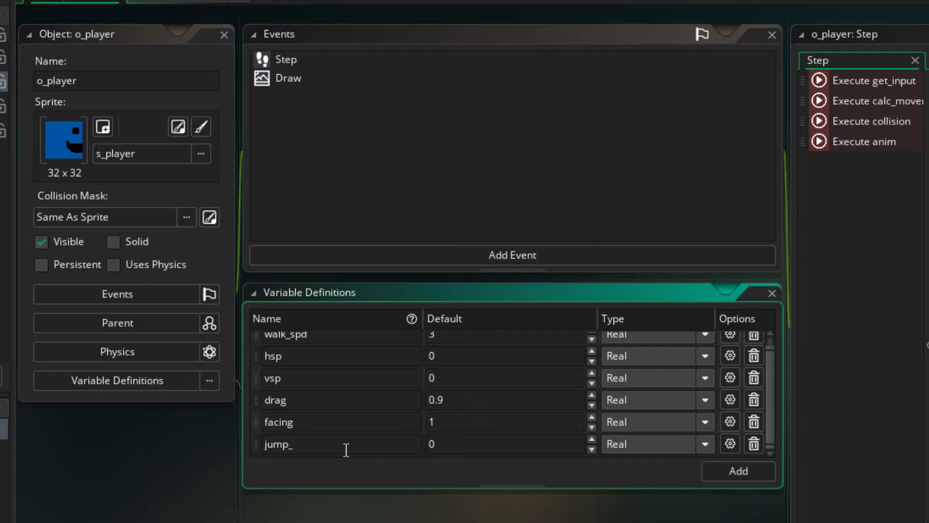
pyautogui.write('spd')
pyautogui.press('Tab')
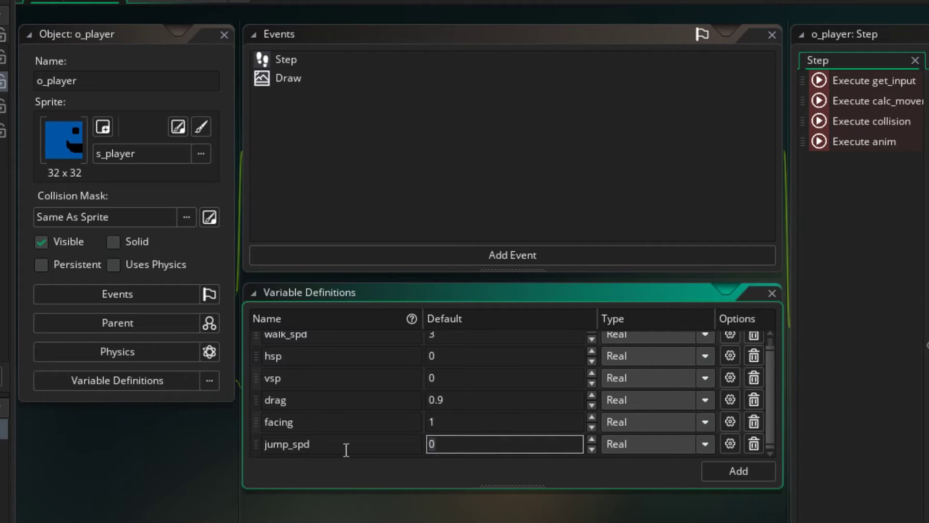
pyautogui.write('7')
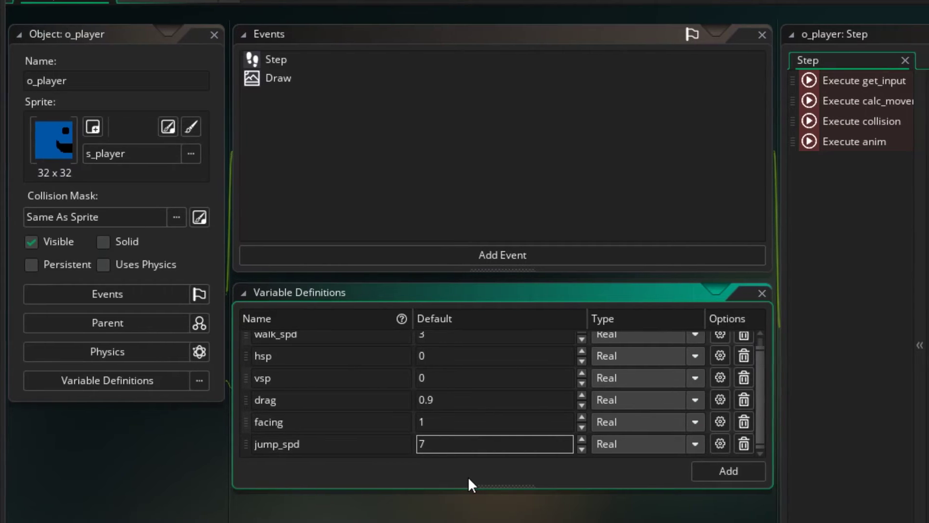
pyautogui.doubleClick(846, 180)
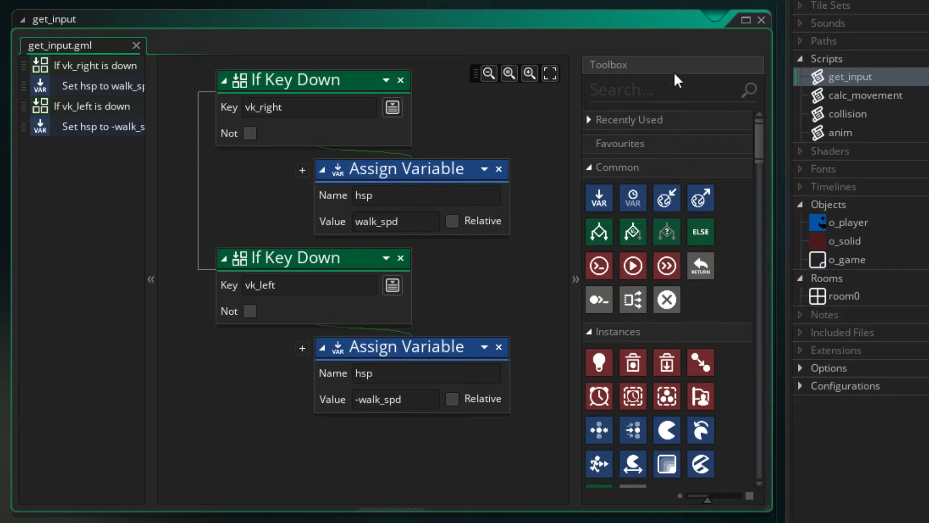
# In get_input, add an If Key Pressed vk_space check with a vsp = -jump_spd assignment beneath it.
pyautogui.click(622, 94)
pyautogui.write('key')
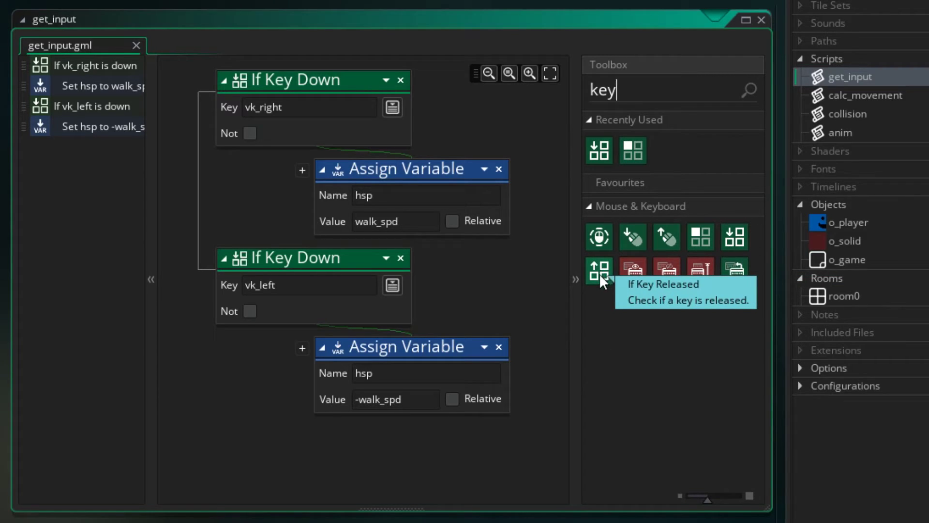
pyautogui.click(703, 236)
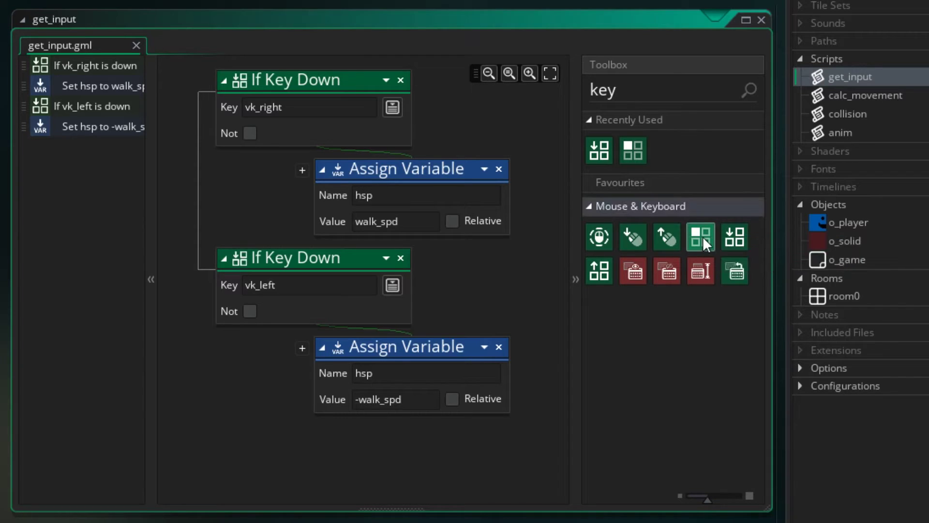
pyautogui.moveTo(703, 236)
pyautogui.mouseDown()
pyautogui.moveTo(260, 347)
pyautogui.moveTo(252, 338)
pyautogui.mouseUp()
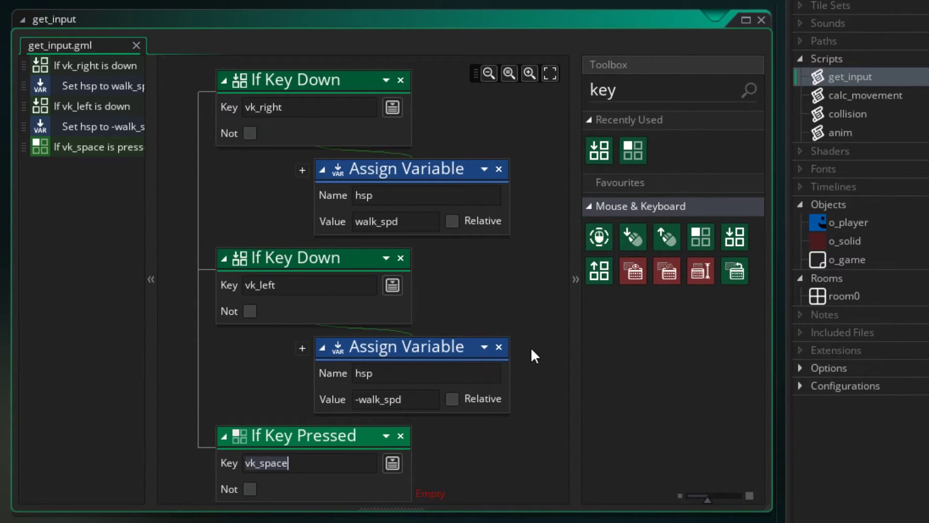
pyautogui.scroll(-2, 532, 349)
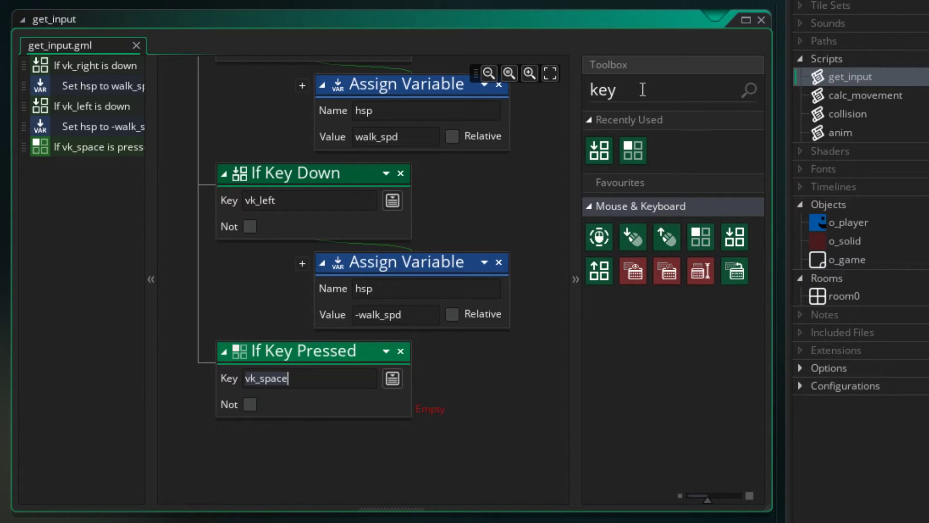
pyautogui.moveTo(641, 89); pyautogui.dragTo(540, 93)
pyautogui.press('BackSpace')
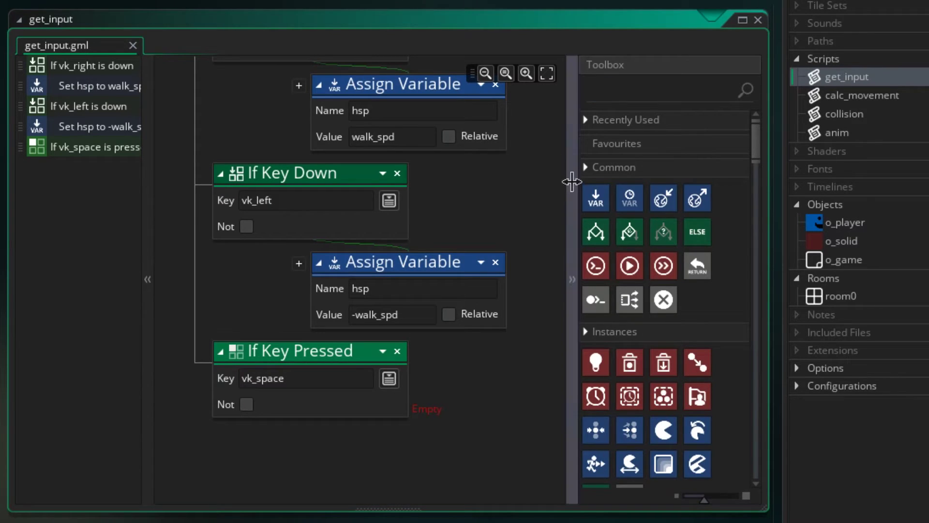
pyautogui.moveTo(593, 194); pyautogui.dragTo(405, 418)
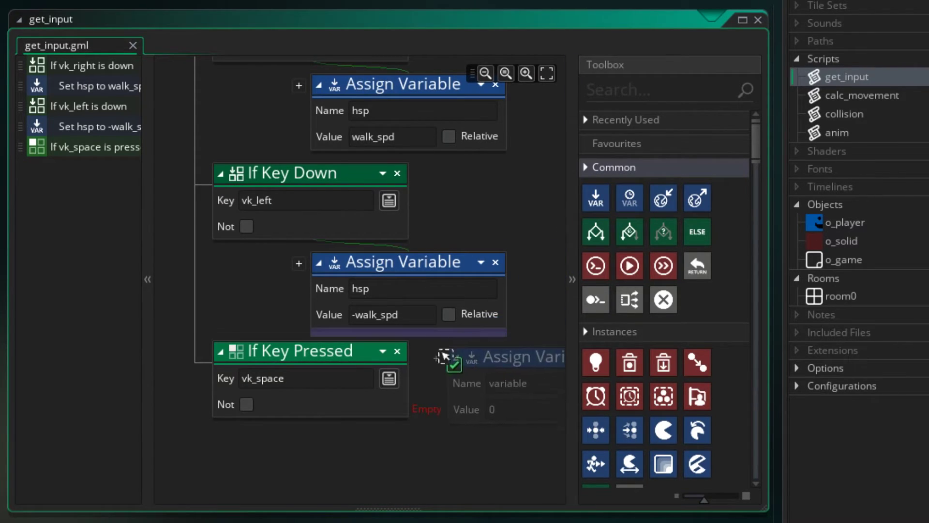
pyautogui.scroll(-2, 404, 417)
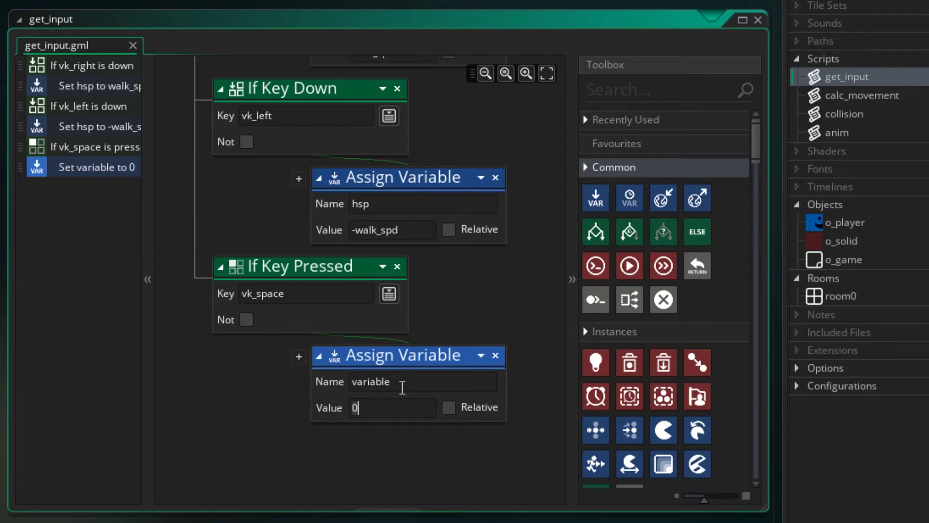
pyautogui.moveTo(400, 385); pyautogui.dragTo(319, 387)
pyautogui.write('v')
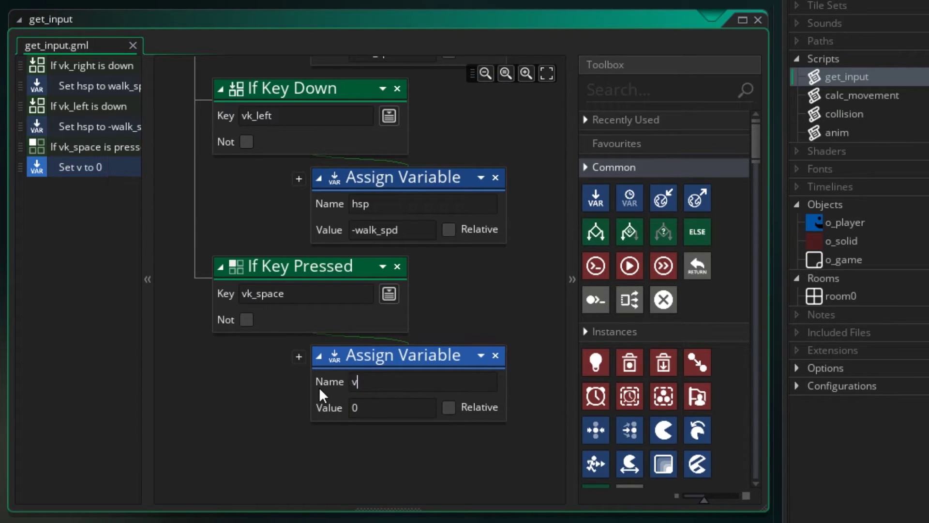
pyautogui.write('sp')
pyautogui.press('Tab')
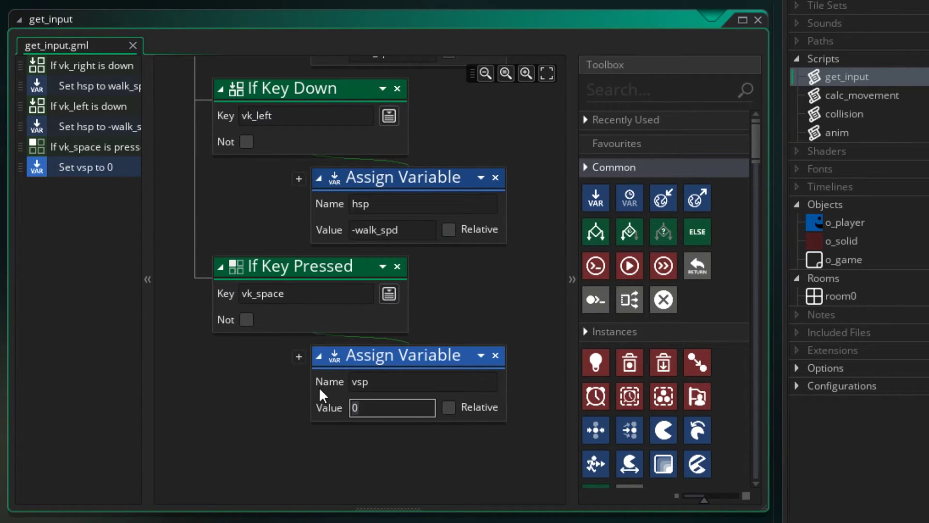
pyautogui.write('-')
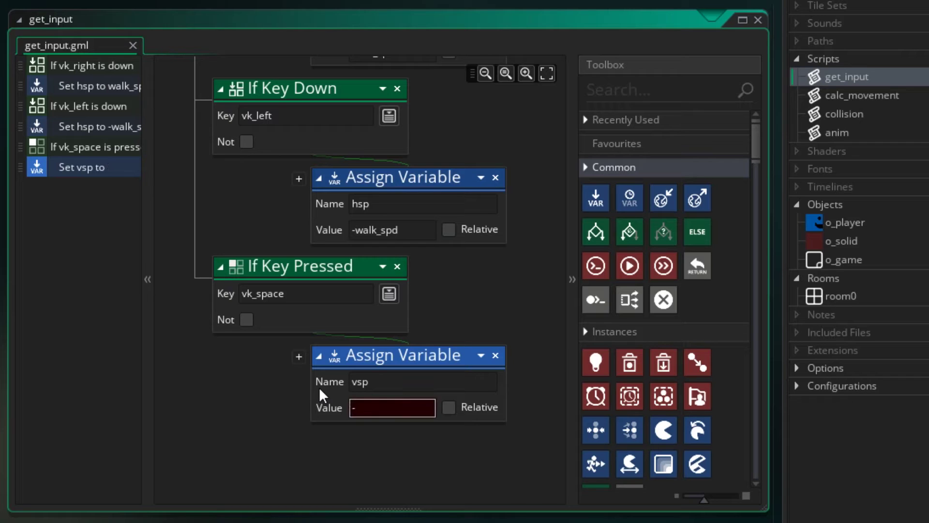
pyautogui.write('jump')
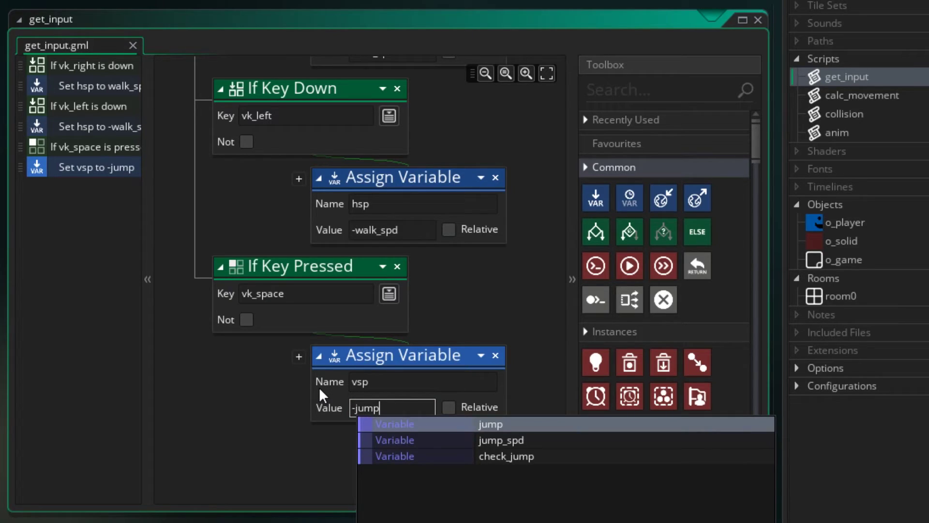
pyautogui.write('_spd')
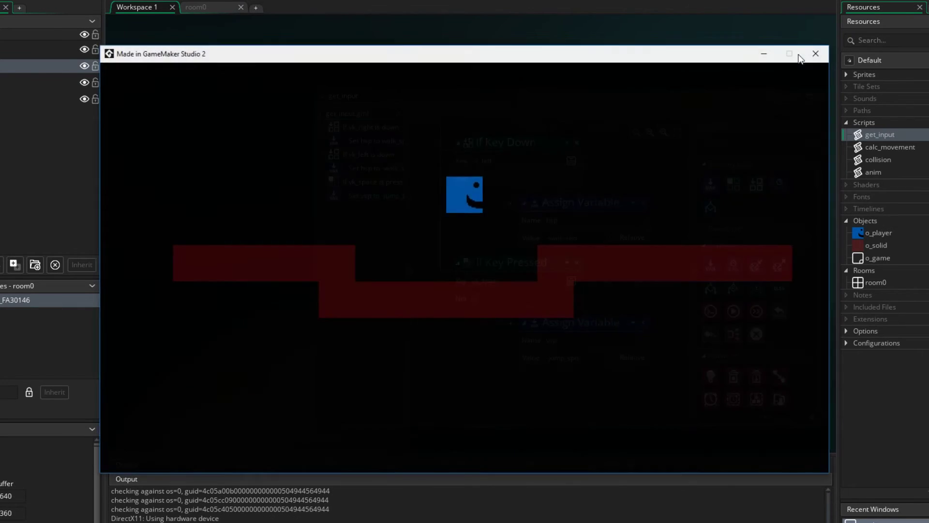
pyautogui.press('space')
pyautogui.press('Left')
pyautogui.press('space')
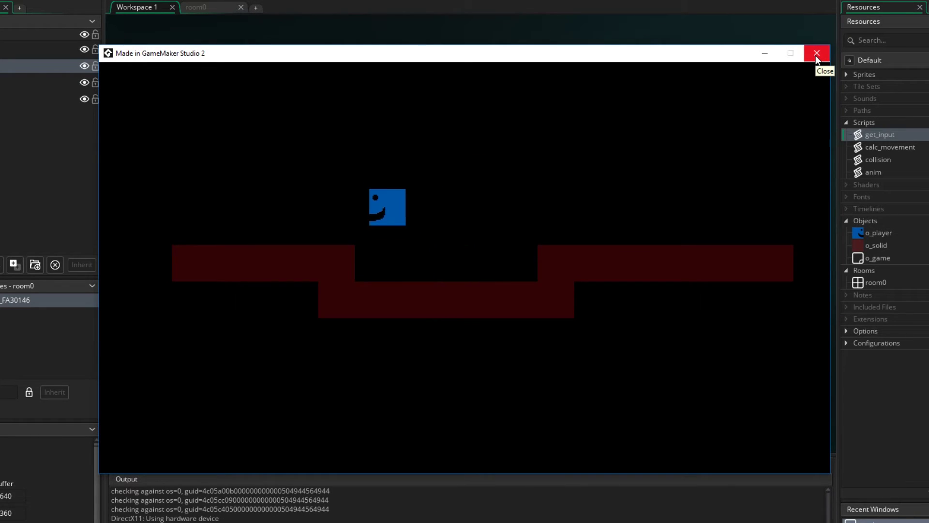
pyautogui.press('Right')
pyautogui.press('space')
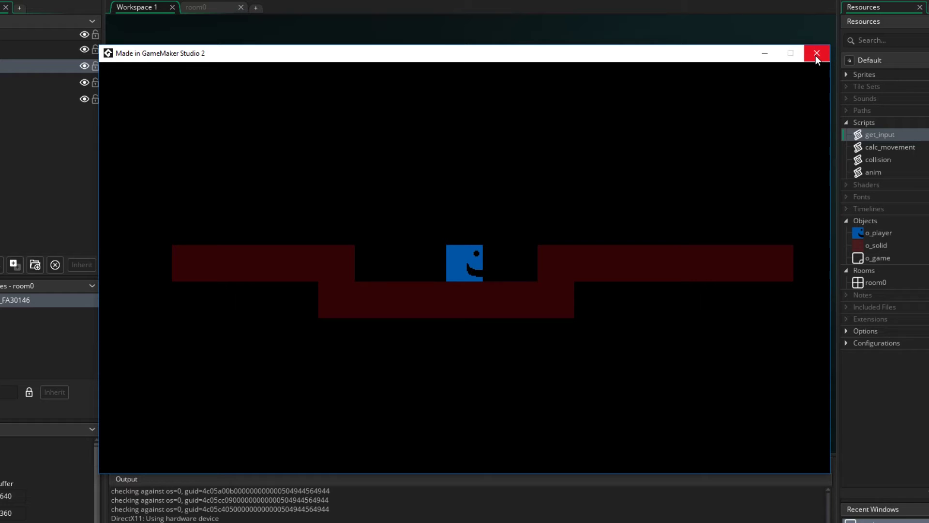
pyautogui.click(815, 56)
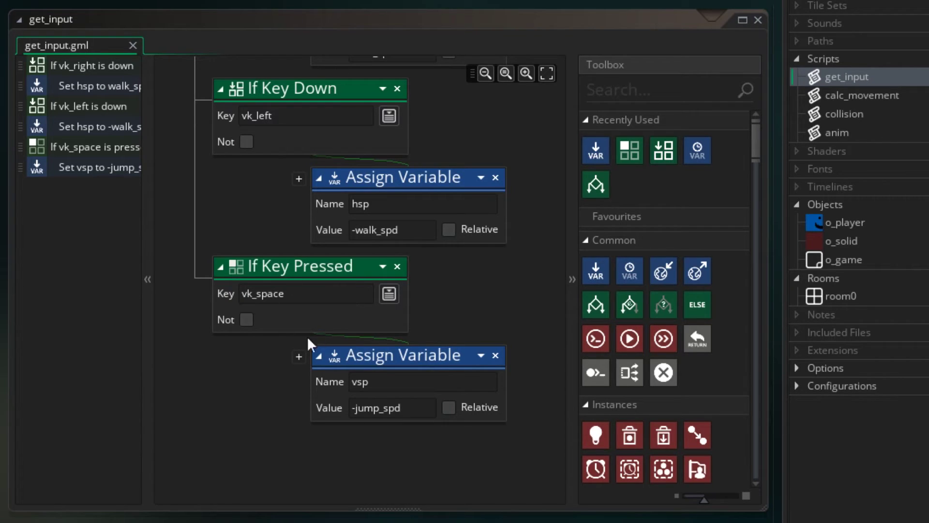
# Change the space check's assignment from vsp to jump = true.
pyautogui.click(383, 357)
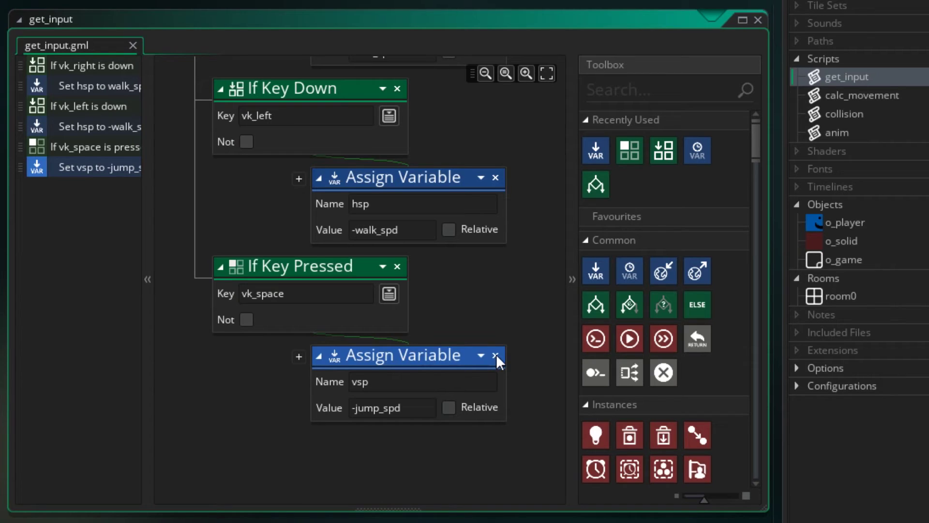
pyautogui.moveTo(388, 381); pyautogui.dragTo(343, 379)
pyautogui.write('jump')
pyautogui.press('Tab')
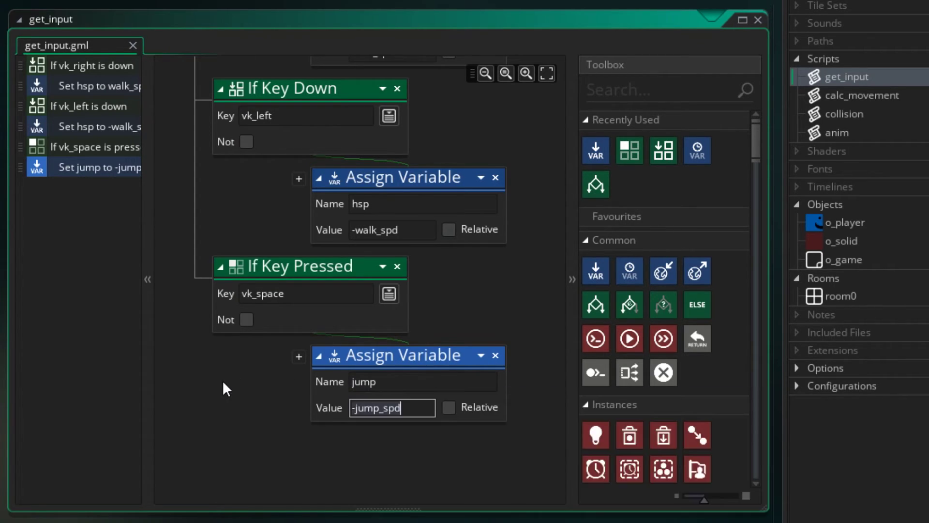
pyautogui.write('true')
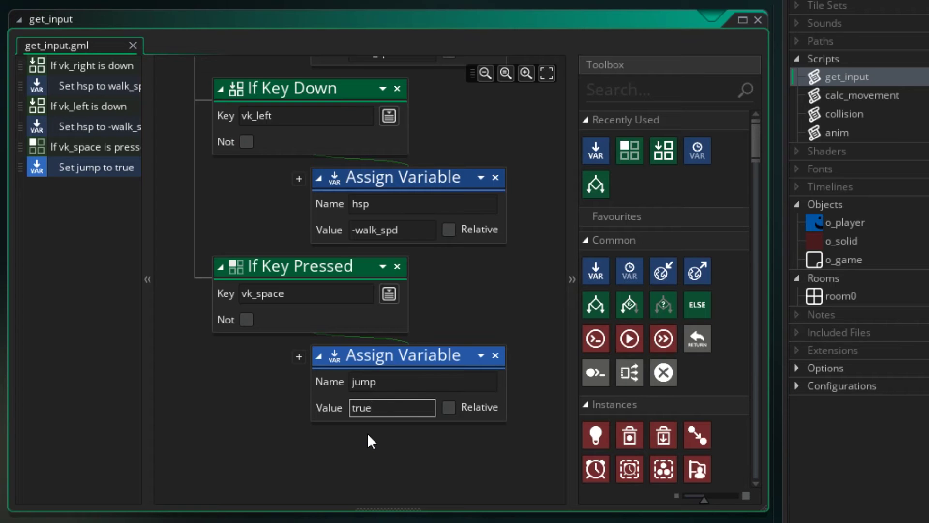
# Create a check_jump script containing an If Variable check for jump equals true.
pyautogui.rightClick(831, 56)
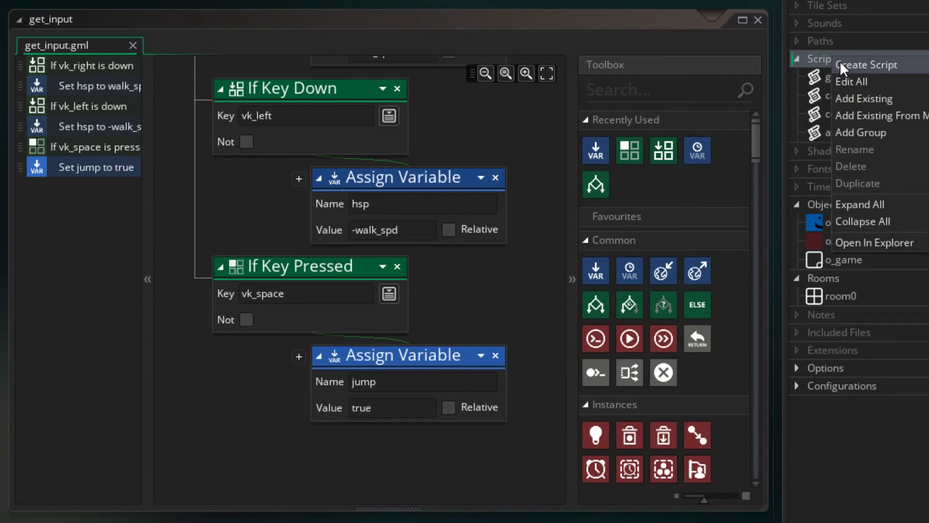
pyautogui.click(840, 61)
pyautogui.write('che')
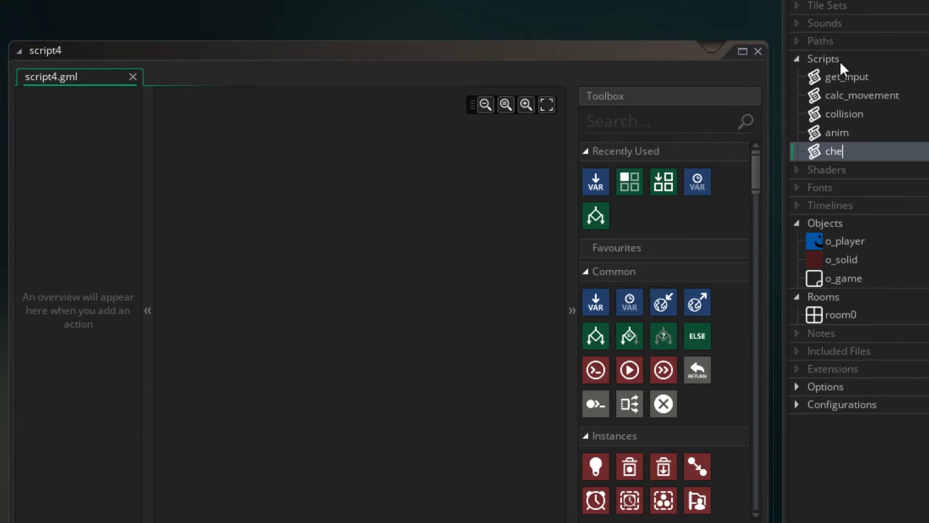
pyautogui.write('ck_jump')
pyautogui.press('Return')
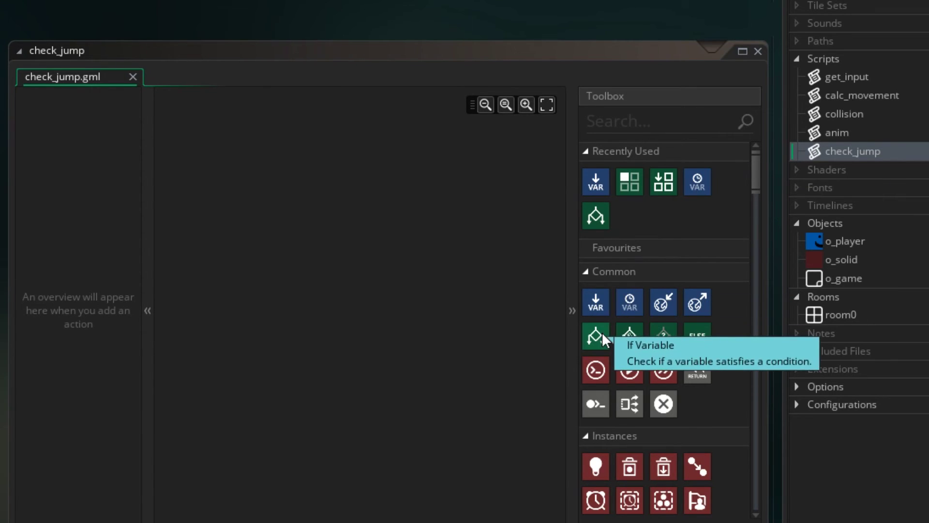
pyautogui.moveTo(596, 335)
pyautogui.mouseDown()
pyautogui.moveTo(342, 232)
pyautogui.moveTo(269, 214)
pyautogui.mouseUp()
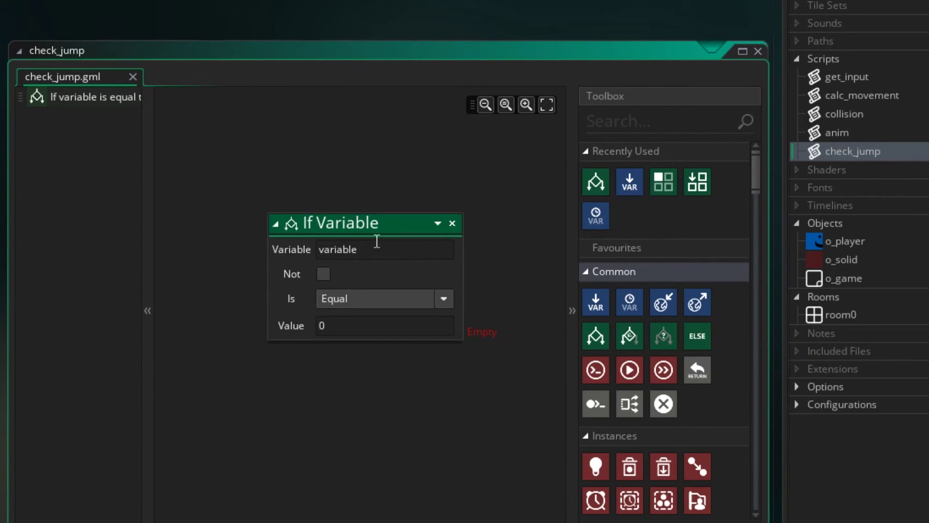
pyautogui.click(349, 249)
pyautogui.write('jump')
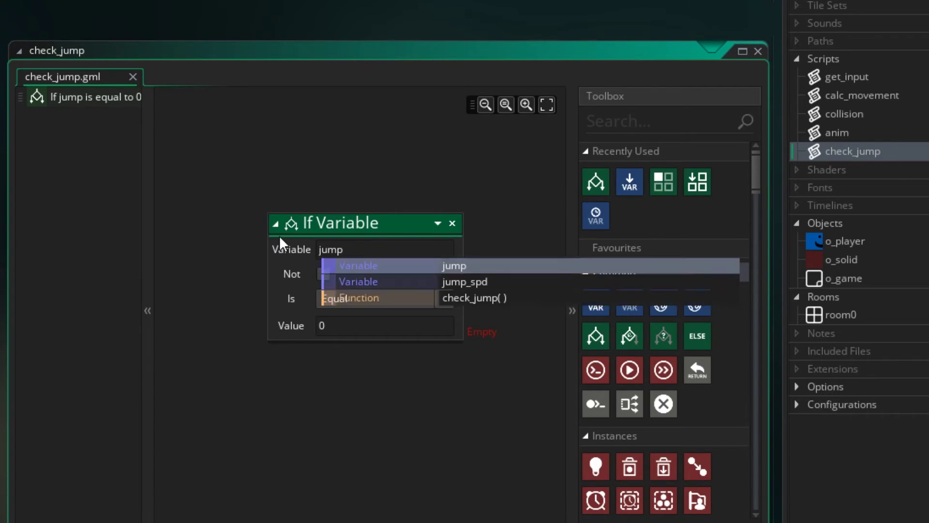
pyautogui.click(302, 323)
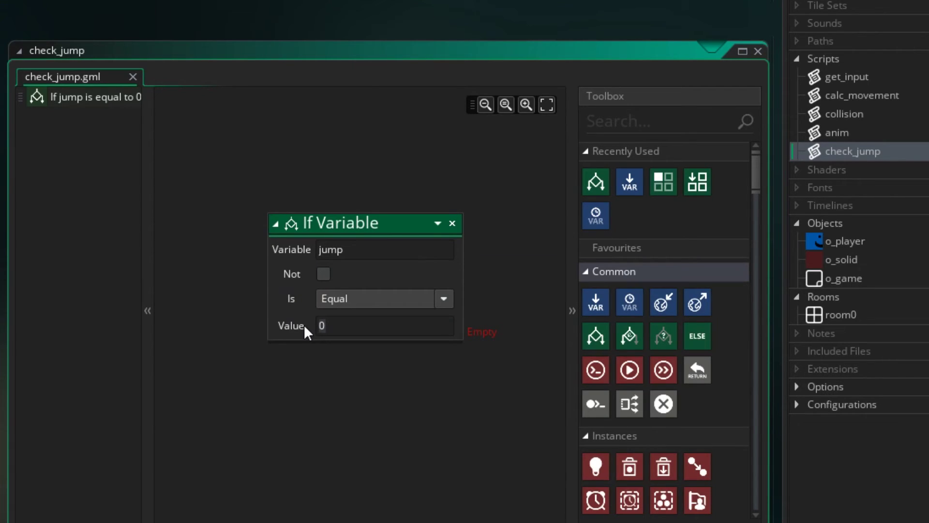
pyautogui.write('true')
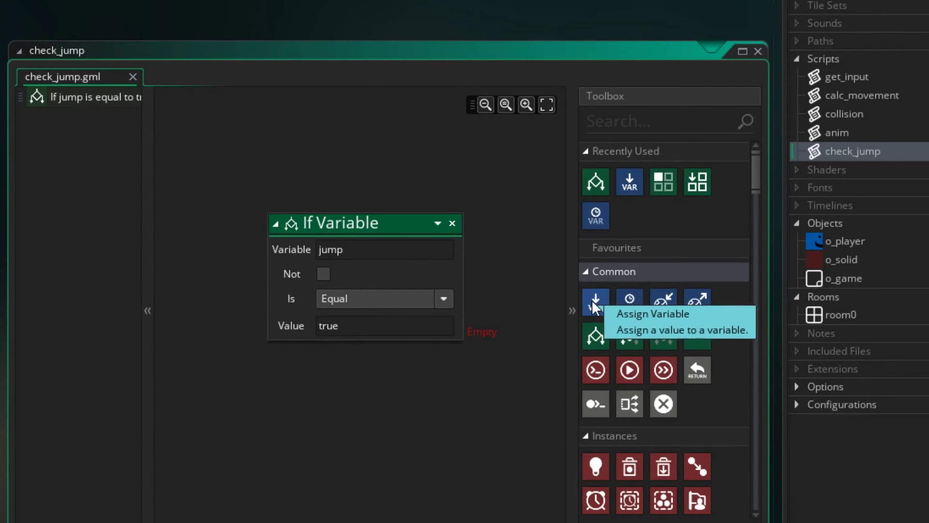
# Under that condition, assign vsp = -jump_spd, then reopen o_player's Step event.
pyautogui.moveTo(595, 303); pyautogui.dragTo(460, 348)
pyautogui.click(459, 385)
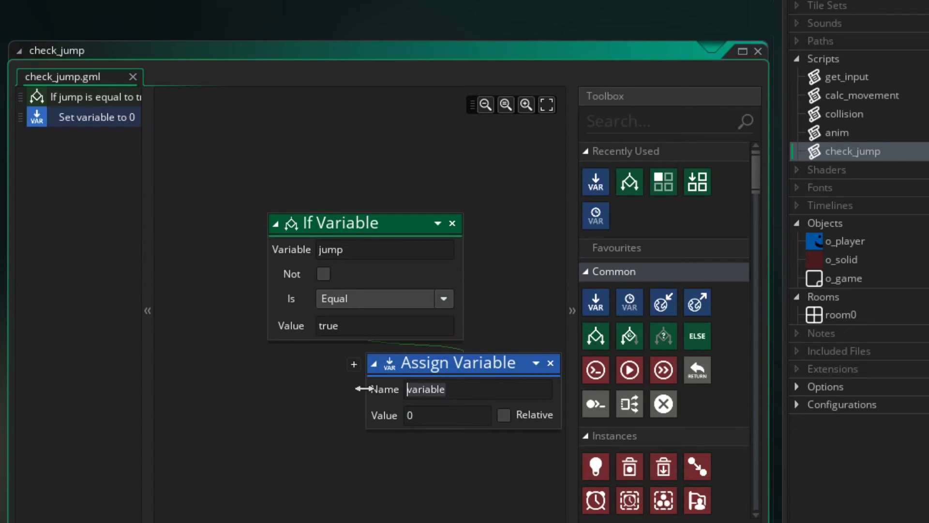
pyautogui.press('BackSpace')
pyautogui.write('vs')
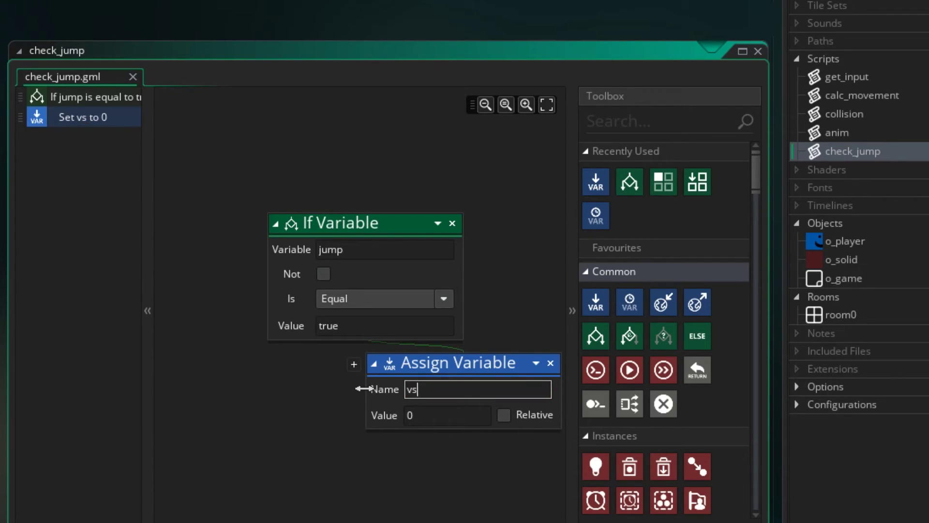
pyautogui.write('p')
pyautogui.press('Tab')
pyautogui.write('-ju')
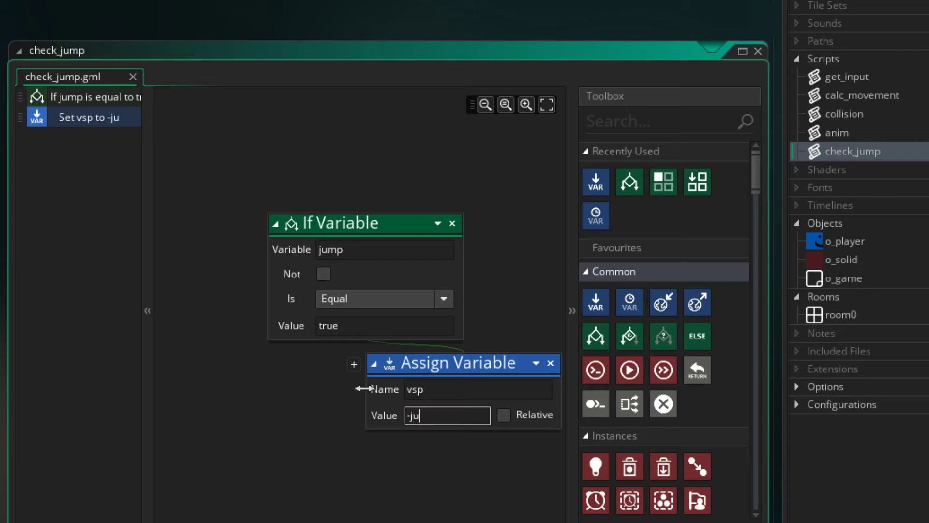
pyautogui.write('mp_spd')
pyautogui.click(843, 242)
pyautogui.doubleClick(843, 242)
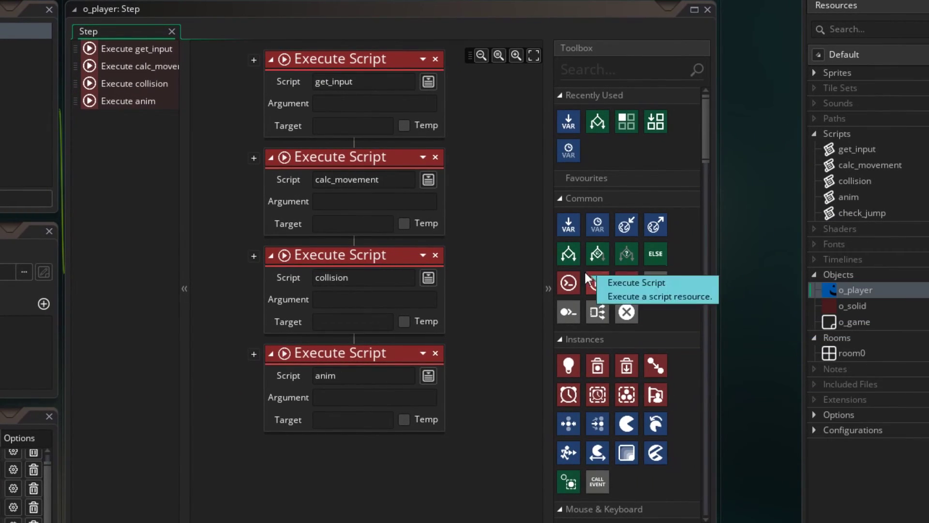
# Insert an Execute Script call to check_jump after calc_movement, then reopen check_jump and get_input.
pyautogui.moveTo(600, 285); pyautogui.dragTo(365, 230)
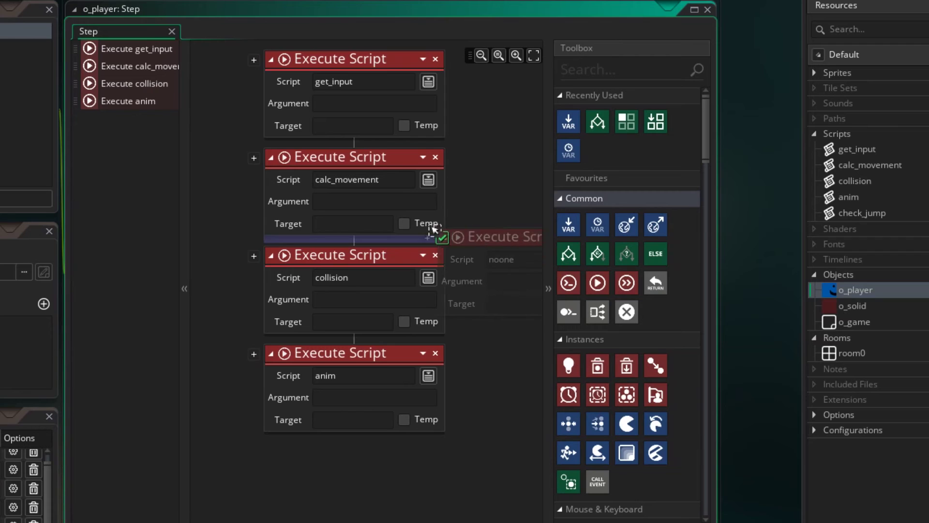
pyautogui.click(429, 278)
pyautogui.doubleClick(784, 320)
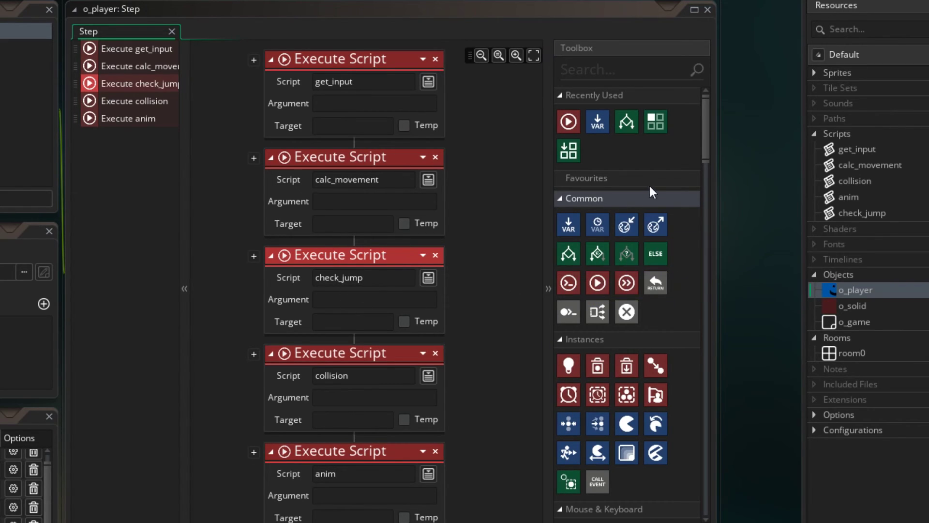
pyautogui.doubleClick(862, 212)
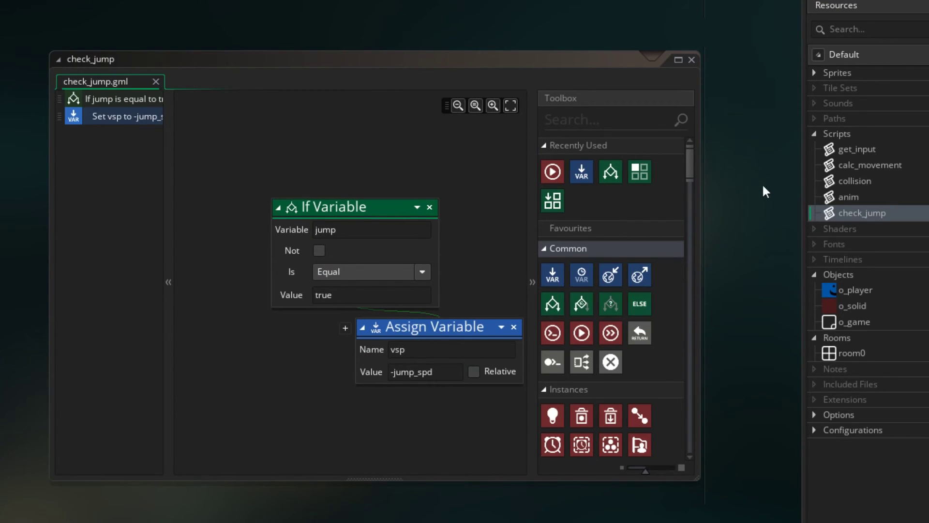
pyautogui.doubleClick(846, 148)
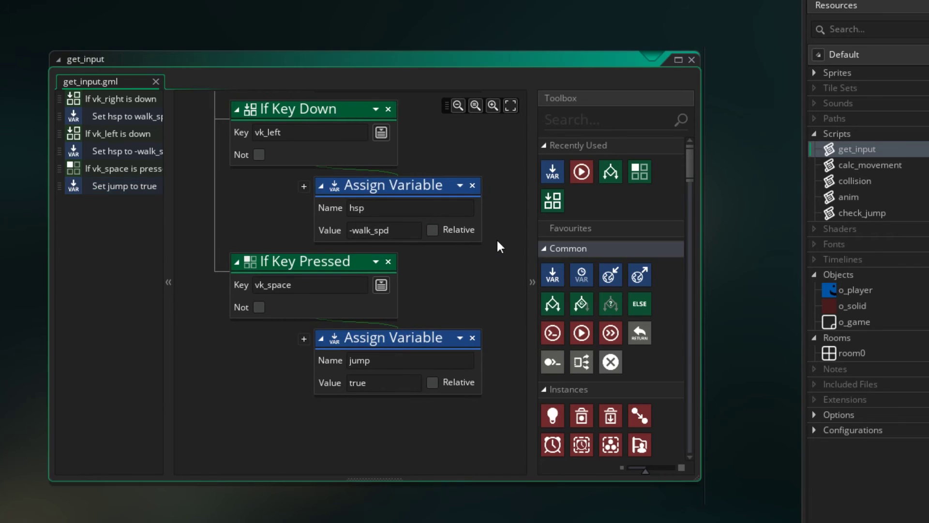
pyautogui.scroll(5, 472, 367)
# Add a jump = false assignment at the top of get_input.
pyautogui.moveTo(552, 171); pyautogui.dragTo(307, 210)
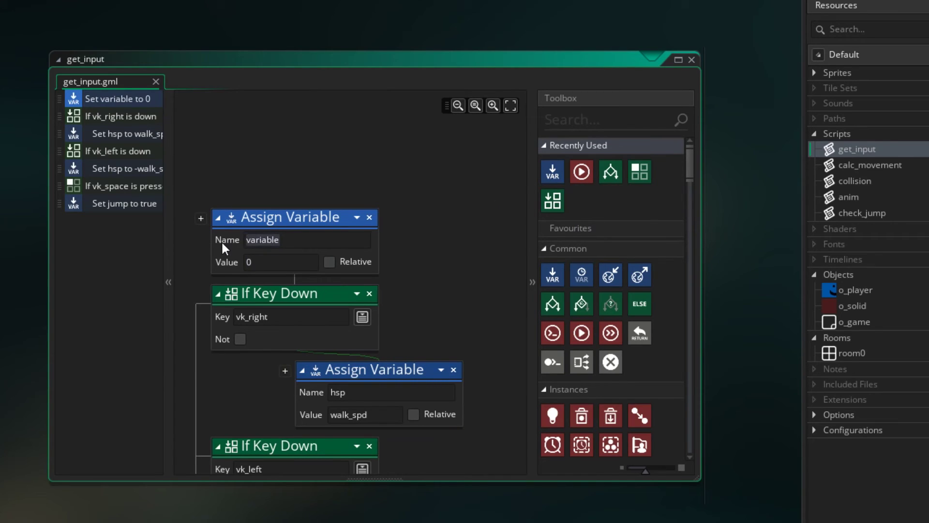
pyautogui.write('jump')
pyautogui.press('Tab')
pyautogui.write('fal')
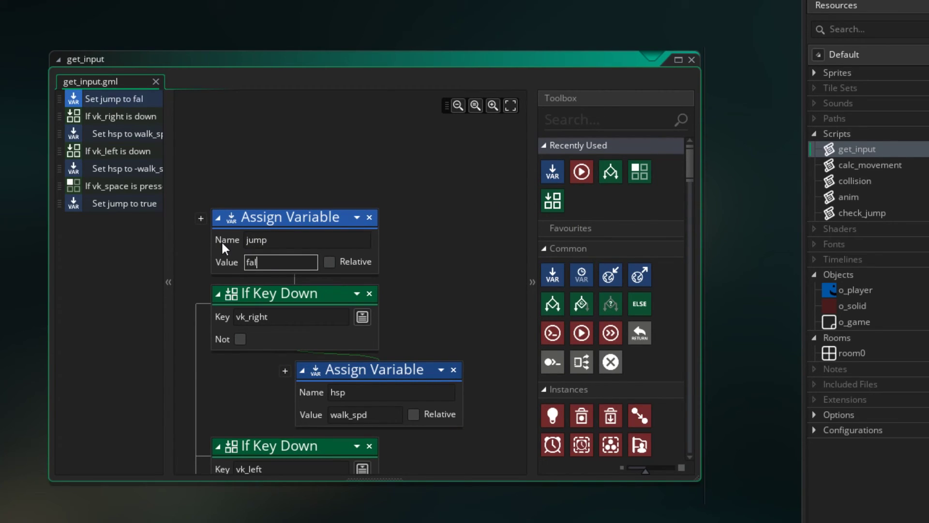
pyautogui.write('se')
pyautogui.click(446, 257)
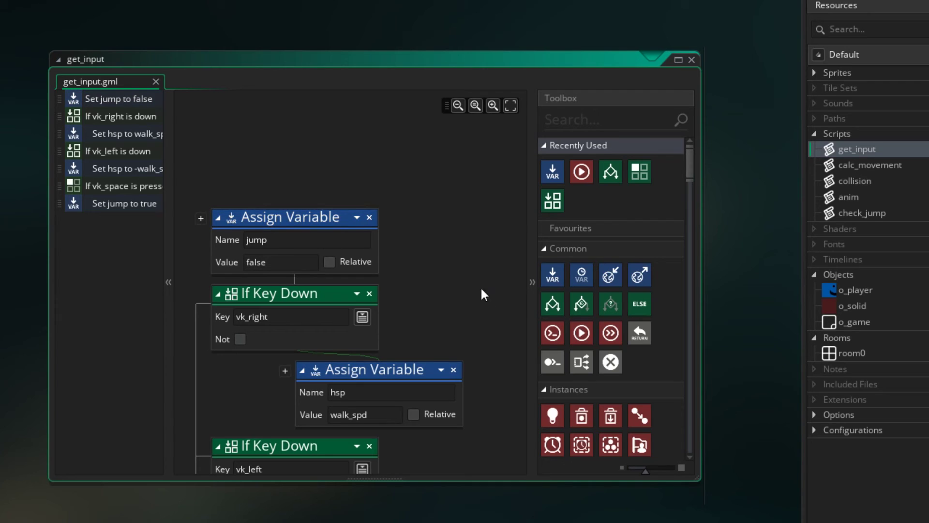
pyautogui.scroll(-2, 481, 286)
pyautogui.scroll(-3, 491, 324)
pyautogui.scroll(-4, 491, 376)
pyautogui.scroll(-2, 480, 341)
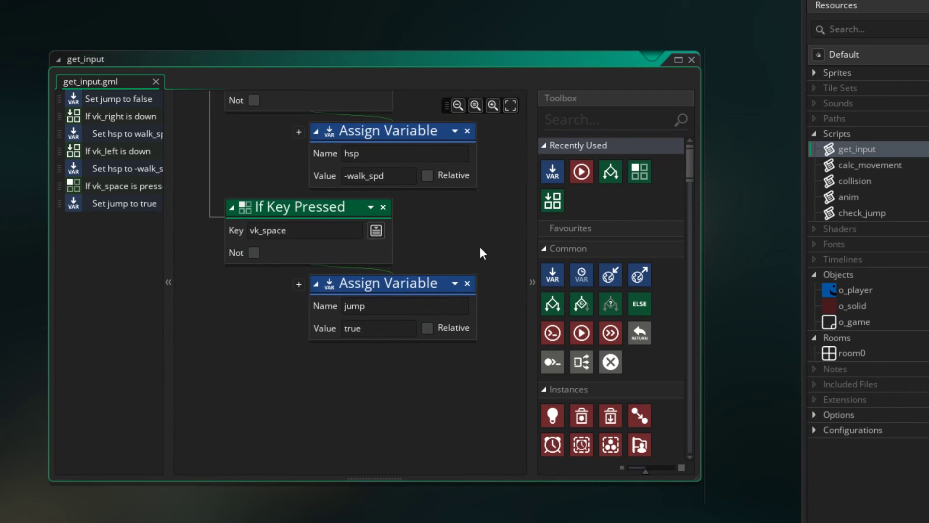
pyautogui.scroll(4, 495, 247)
pyautogui.scroll(5, 483, 349)
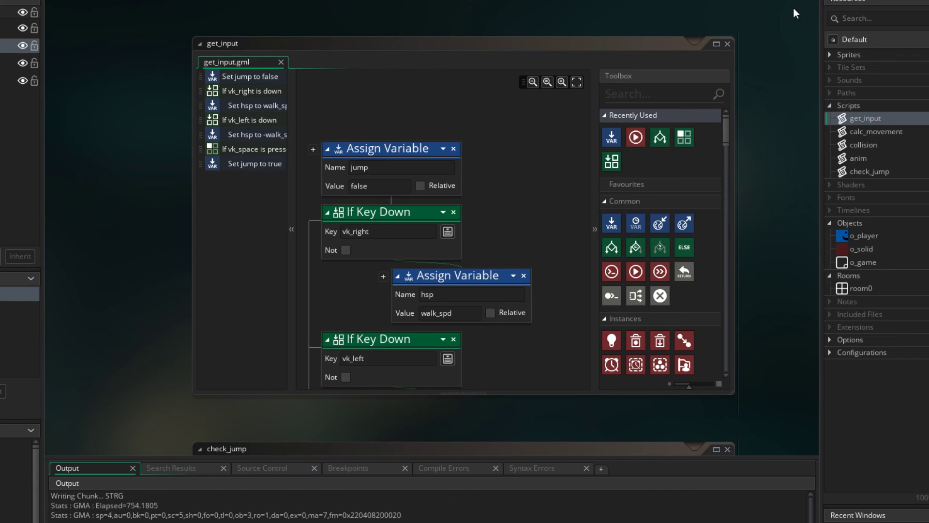
# Jump with space and steer the player right across the gap onto the right platform.
pyautogui.press('space')
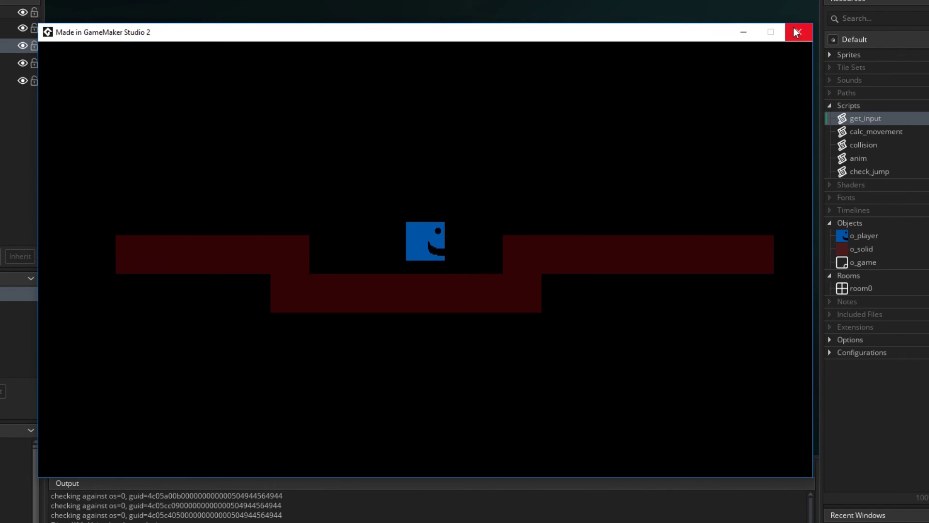
pyautogui.press('Left')
pyautogui.press('space')
pyautogui.press('Right')
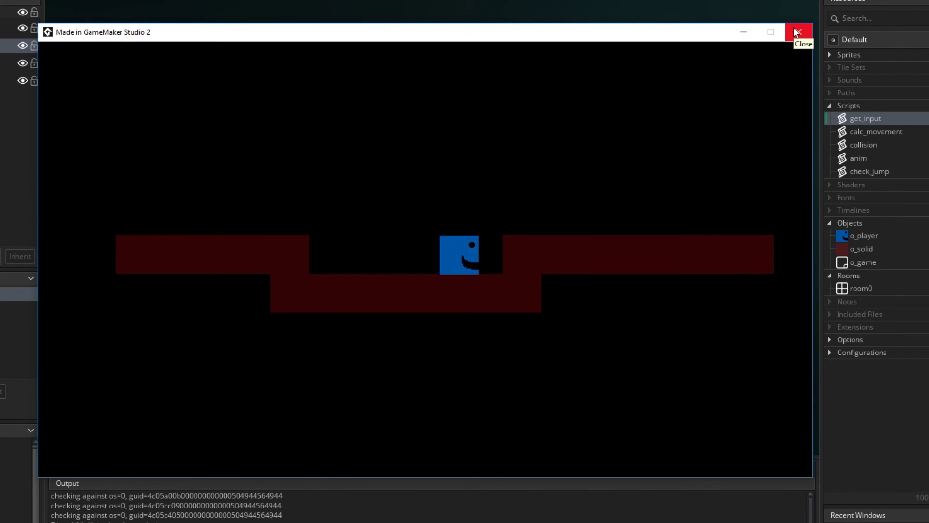
pyautogui.press('space')
pyautogui.press('space')
pyautogui.press('Right')
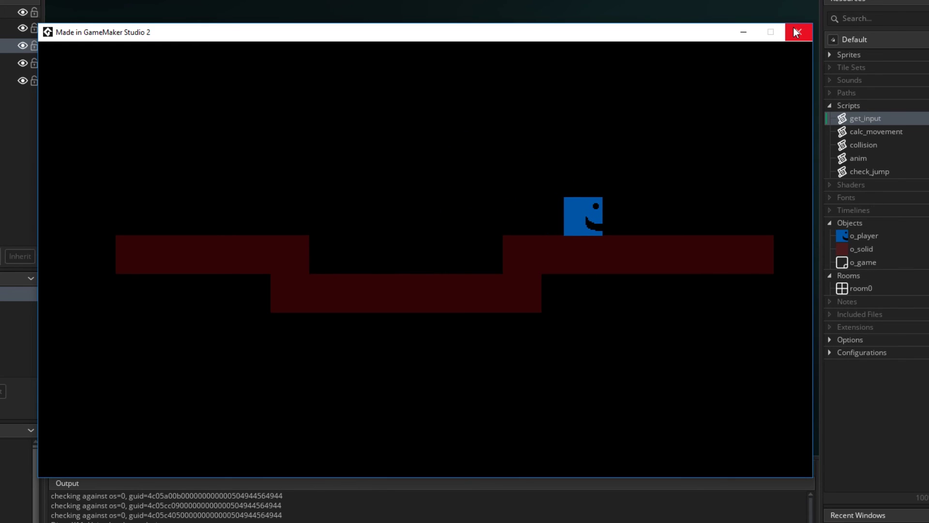
pyautogui.press('space')
pyautogui.press('Right')
pyautogui.press('space')
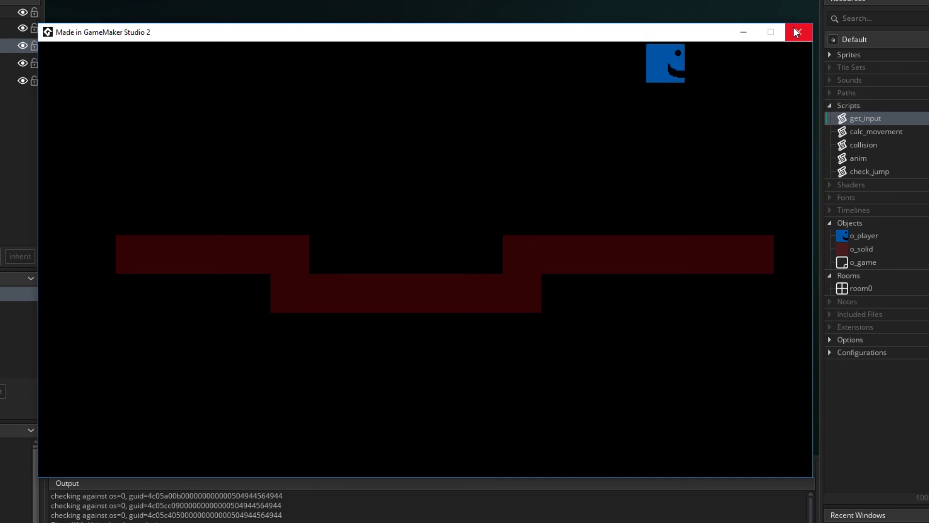
pyautogui.press('Right')
pyautogui.press('space')
pyautogui.press('space')
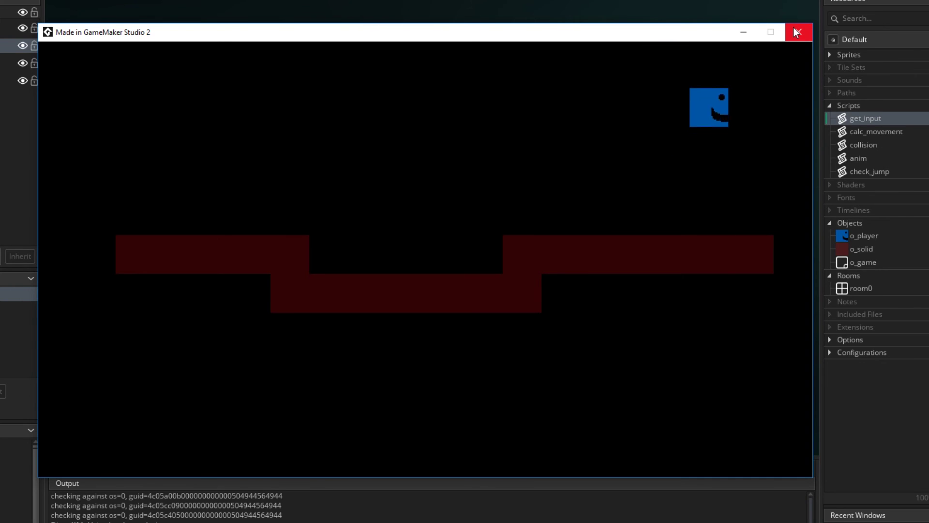
pyautogui.press('space')
# Hop the player repeatedly back to the left, then drift it right again.
pyautogui.press('space')
pyautogui.press('Left')
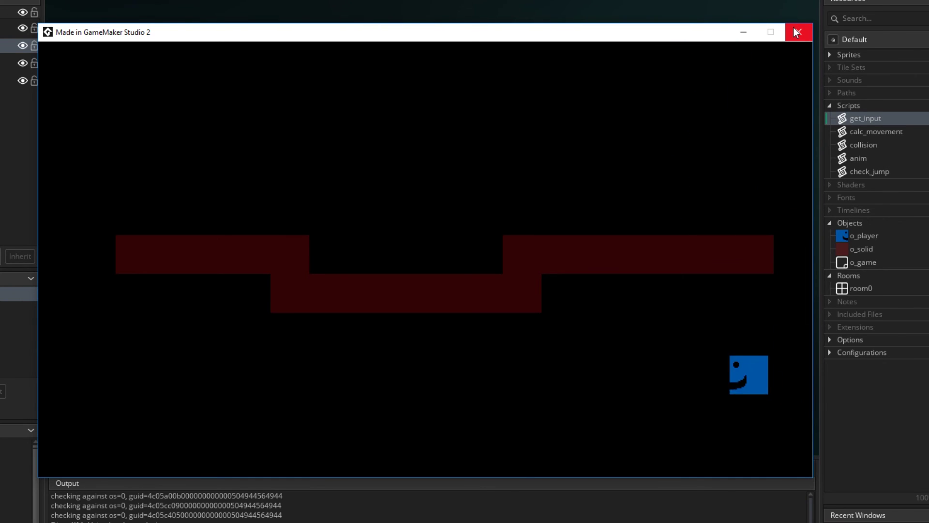
pyautogui.press('space')
pyautogui.press('Left')
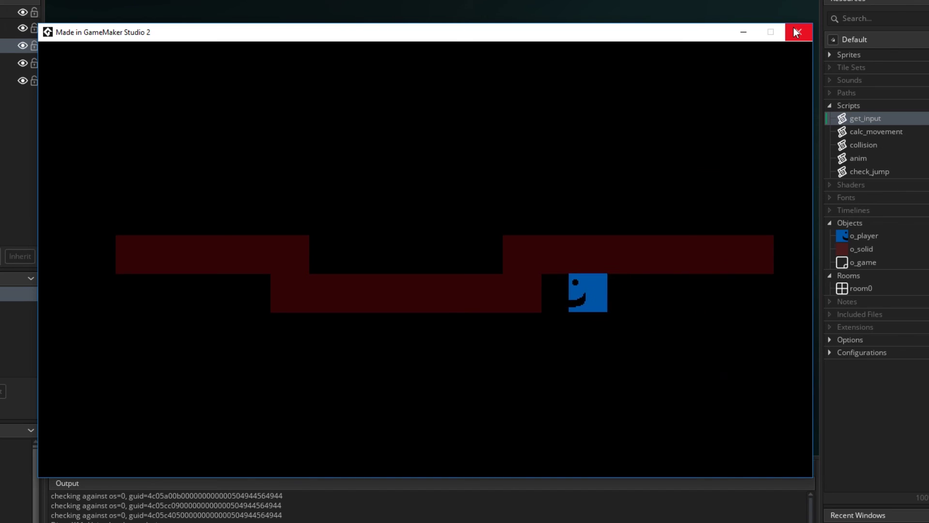
pyautogui.press('Left')
pyautogui.press('space')
pyautogui.press('space')
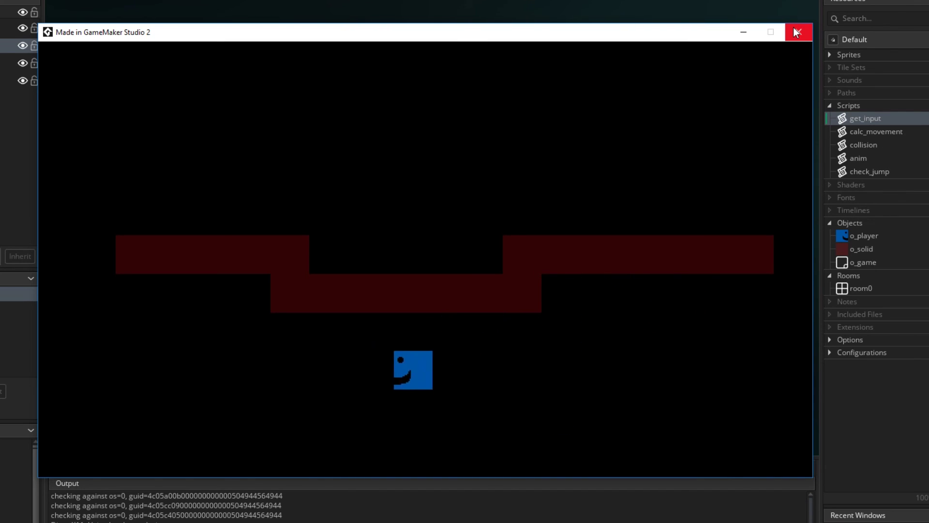
pyautogui.press('space')
pyautogui.press('space')
pyautogui.press('Left')
pyautogui.press('space')
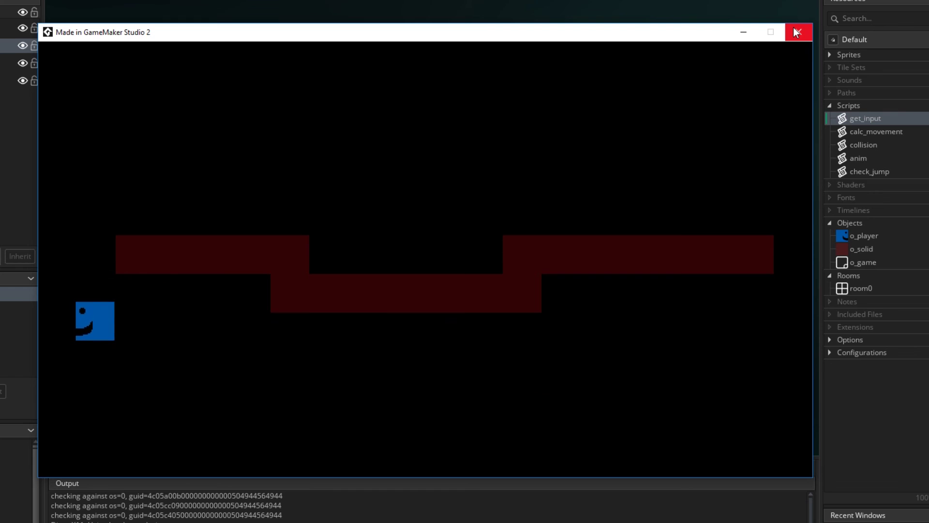
pyautogui.press('space')
pyautogui.press('Left')
pyautogui.press('Right')
pyautogui.press('Right')
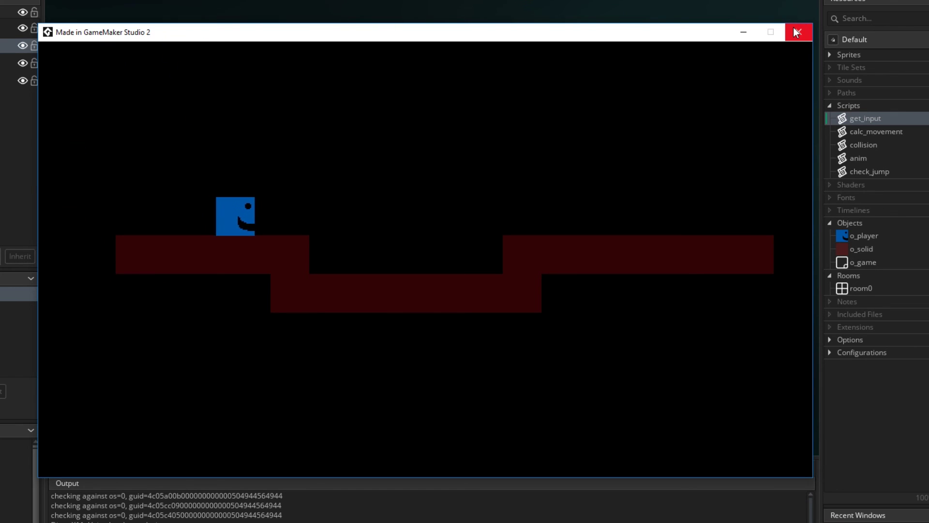